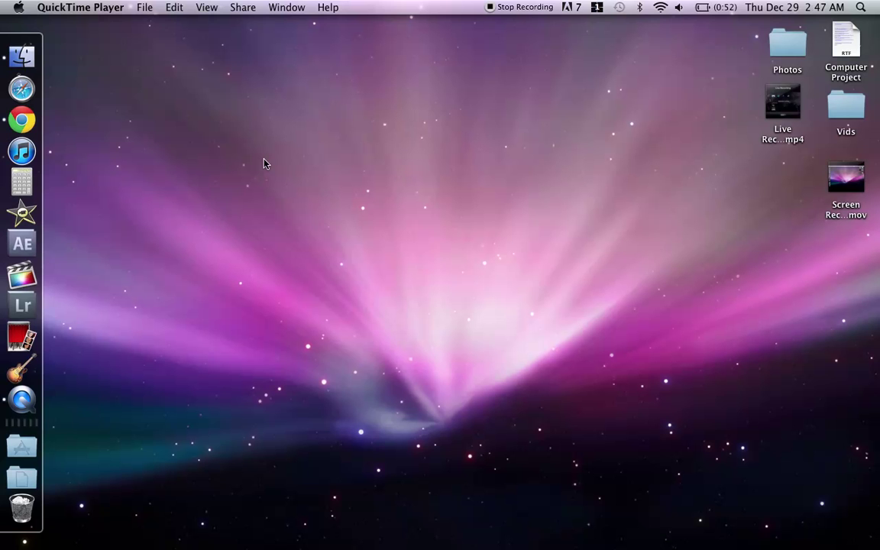
- Launch EyeTV from the Dock's Applications stack so its remote-control window opens
left_click(20, 448)
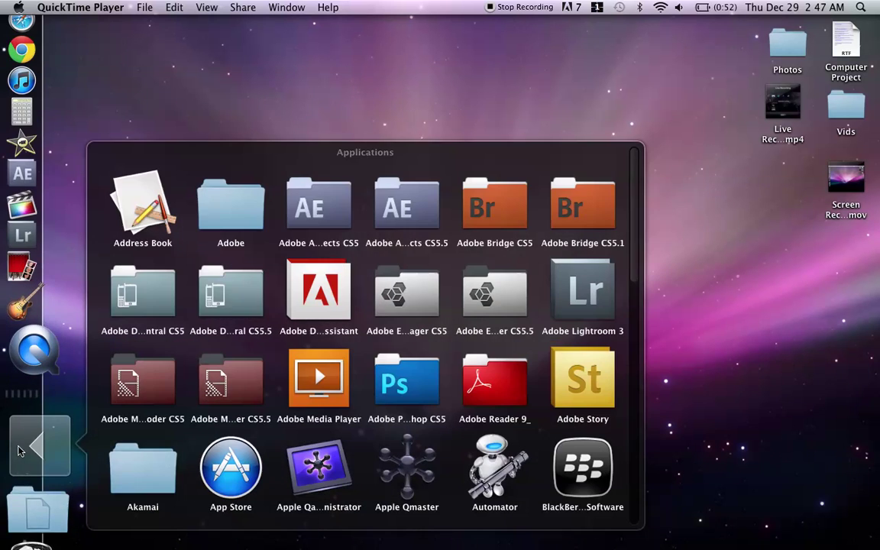
scroll(250, 379, "down", 2)
scroll(250, 379, "down", 5)
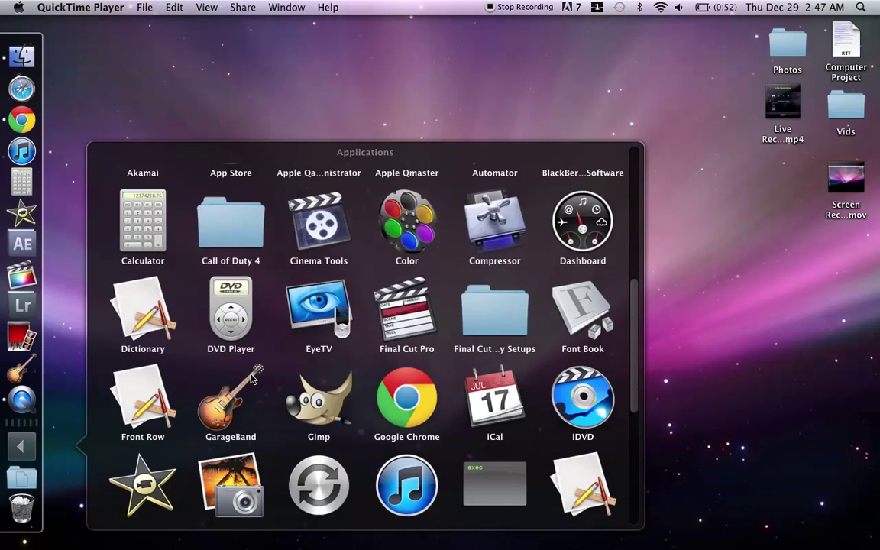
left_click(338, 310)
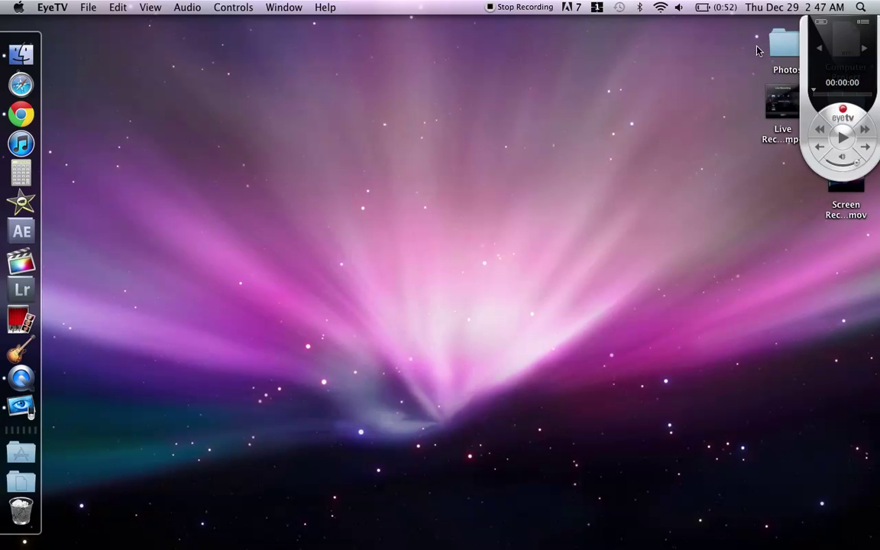
- Open EyeTV Programs, move it near the top of the screen, and bring up the second recording's actions
left_click(863, 25)
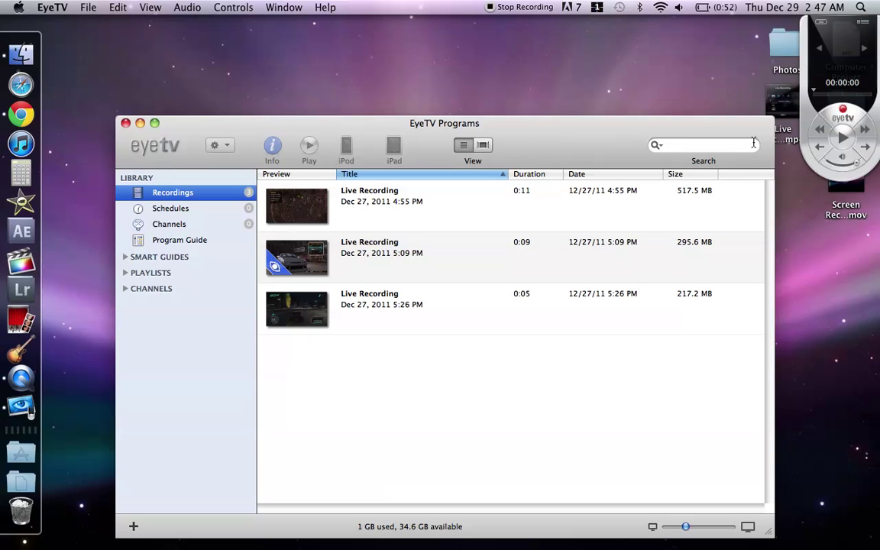
left_click_drag(576, 149, 589, 29)
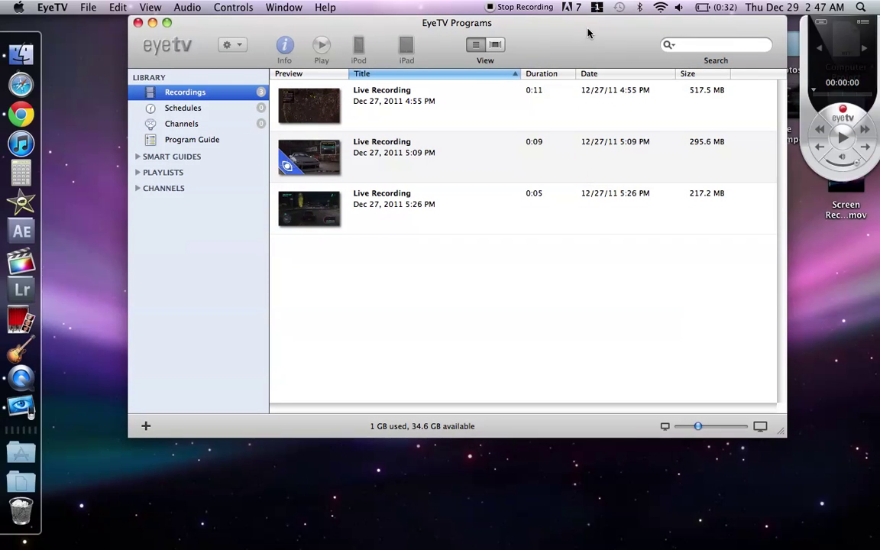
right_click(398, 165)
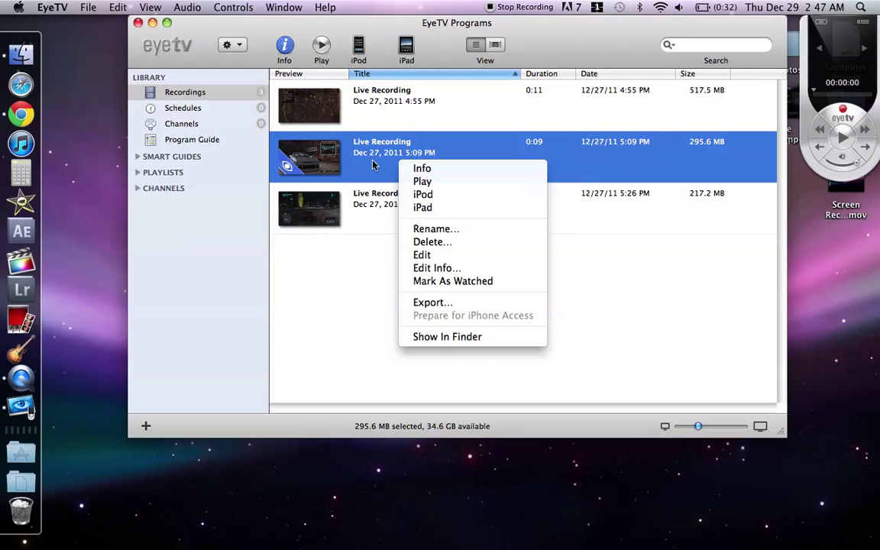
- Open the Dec 27, 2011 5:09 PM recording in the clip editor and start playback
left_click(451, 258)
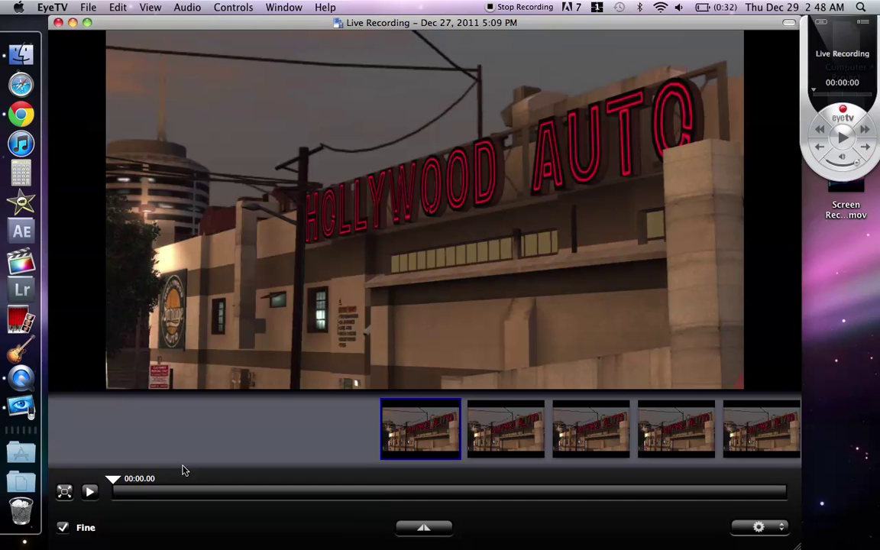
left_click(113, 481)
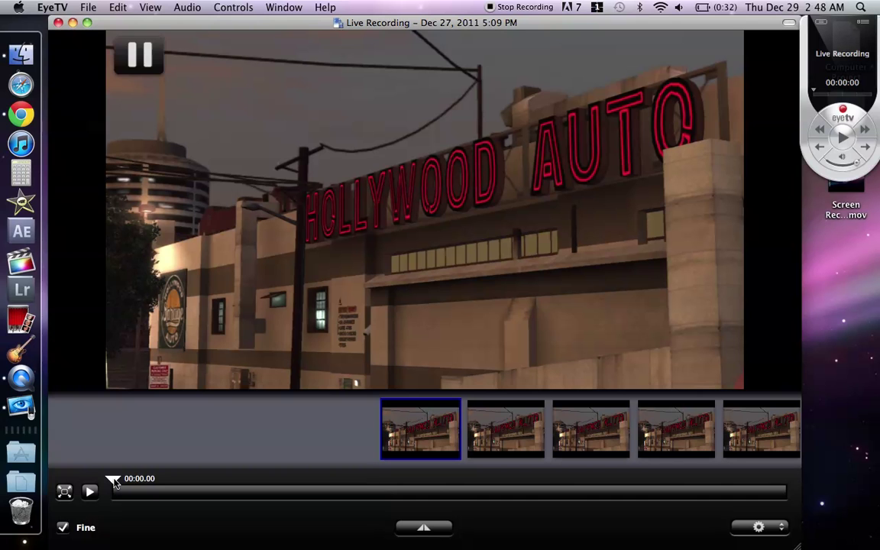
left_click(91, 492)
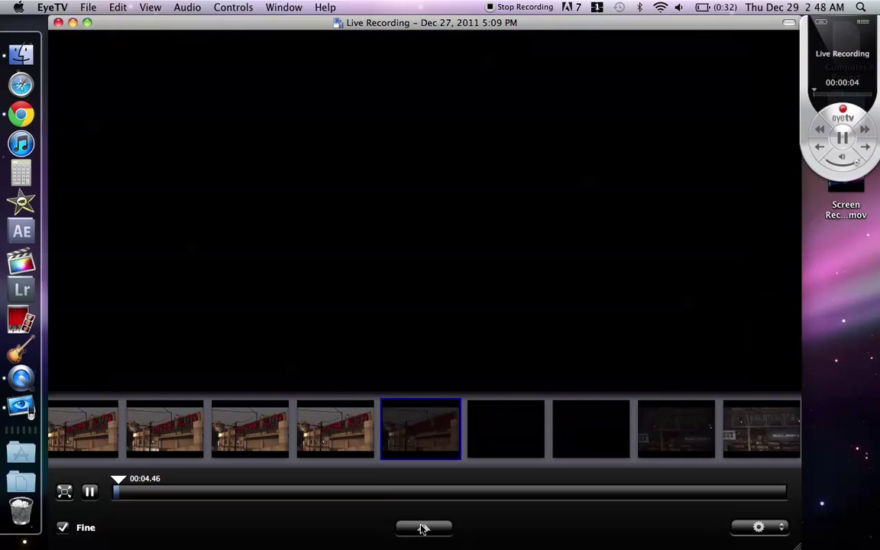
- Set markers near the recording's start and at its end, then pause playback
left_click(421, 527)
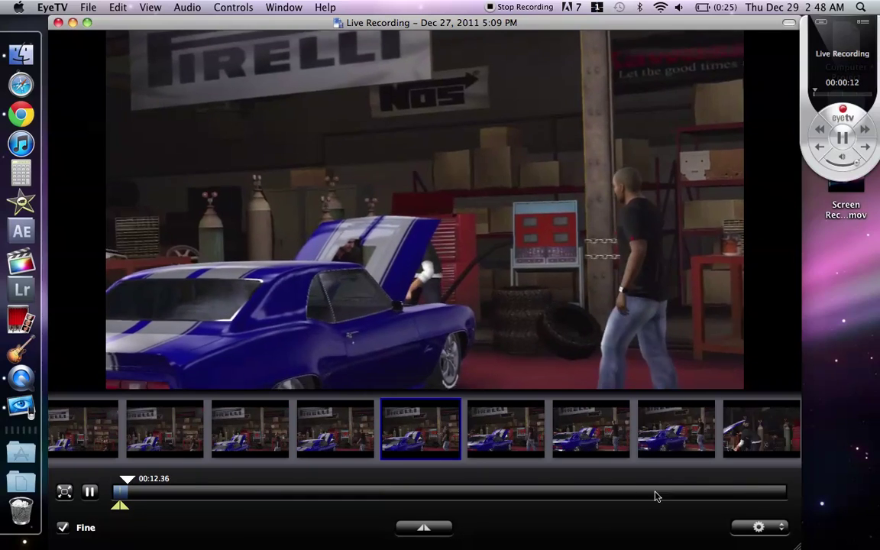
left_click(753, 492)
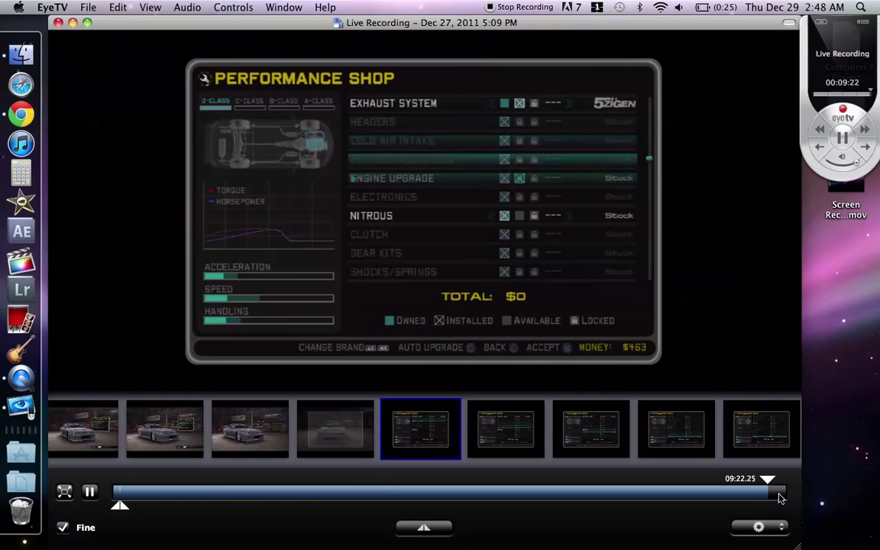
left_click(778, 495)
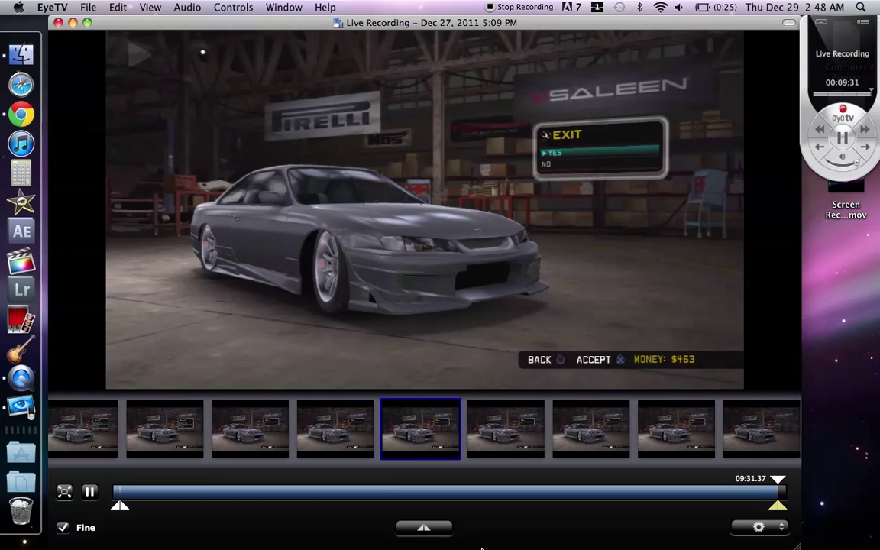
key("space")
left_click(758, 526)
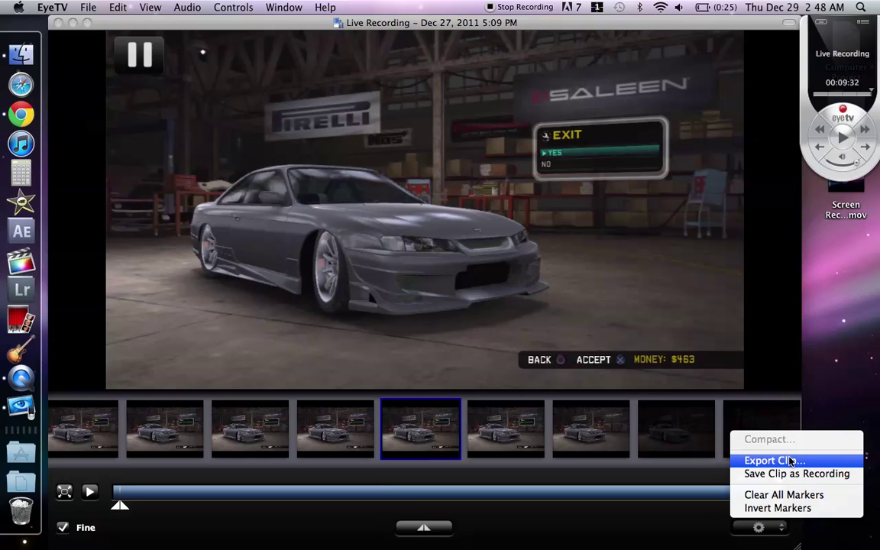
left_click(58, 23)
- Close EyeTV's editor and Programs windows, then move Screen Rec….mov and Live Rec….mp4 toward mid-desktop
left_click(58, 24)
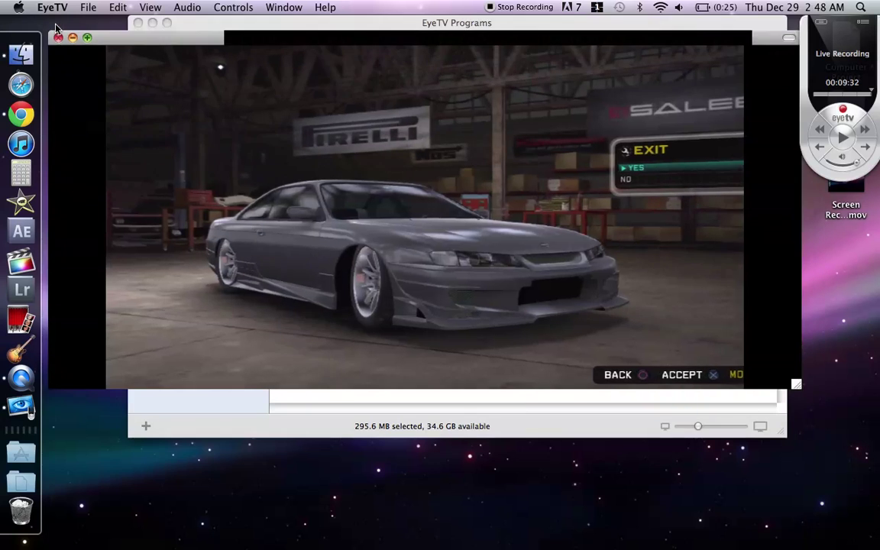
left_click(137, 22)
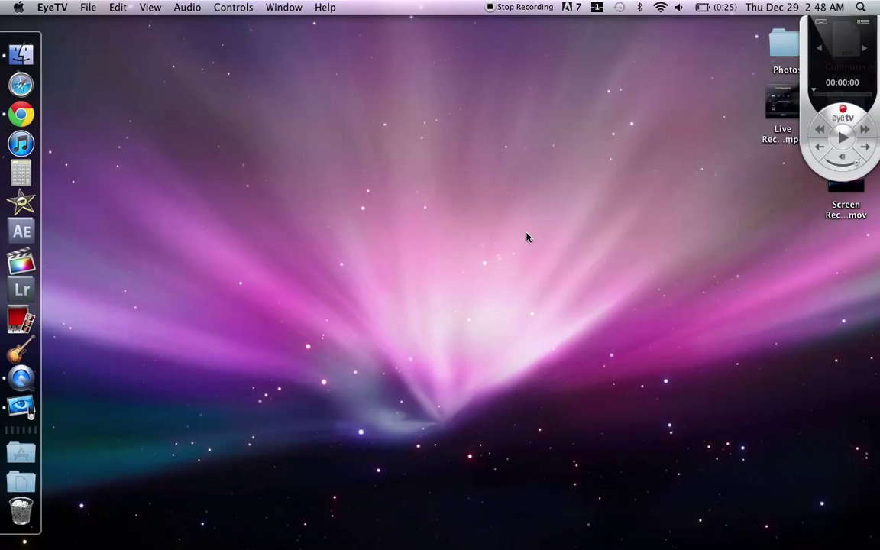
left_click(526, 237)
left_click_drag(863, 193, 726, 54)
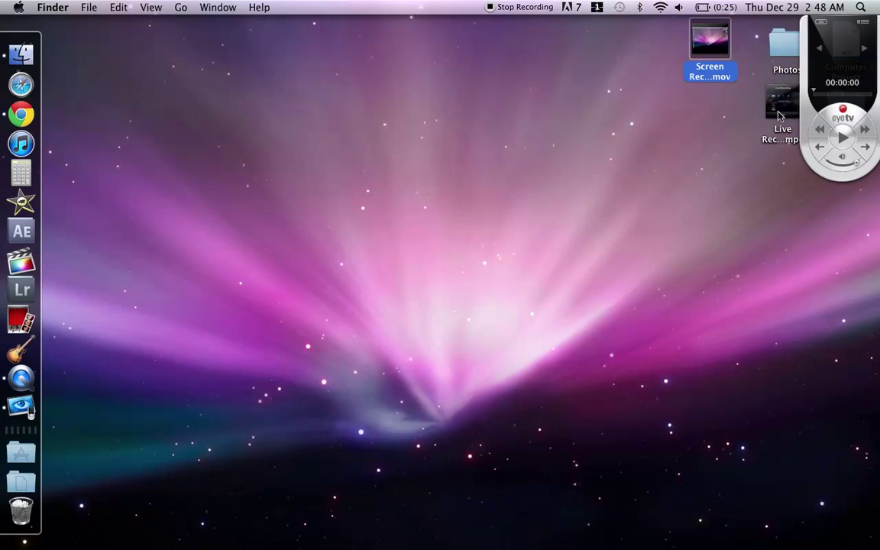
left_click_drag(779, 114, 690, 161)
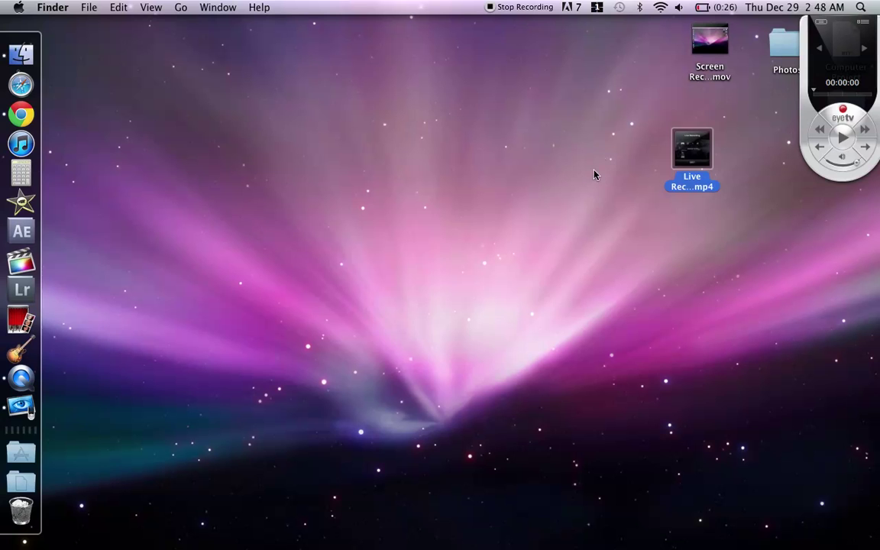
- Reopen EyeTV Programs, briefly play the 5:09 PM recording, then close its playback view
left_click(864, 22)
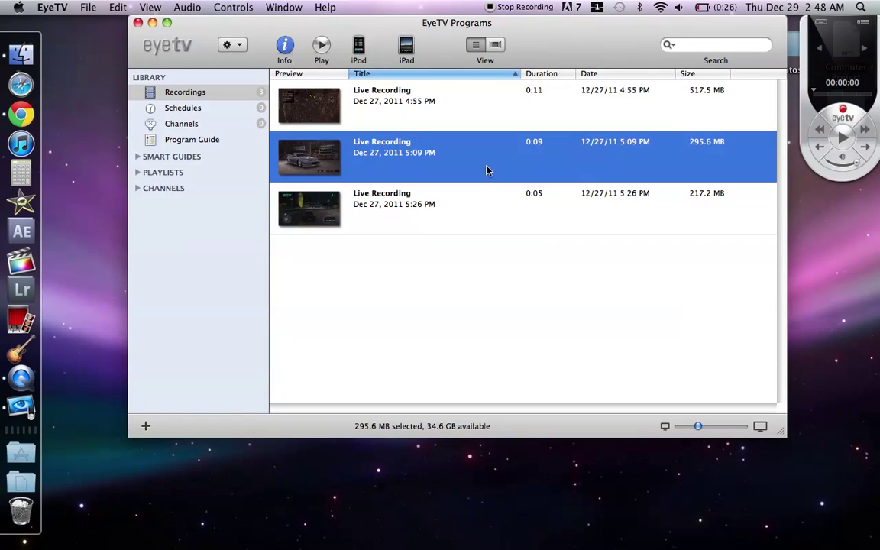
double_click(487, 168)
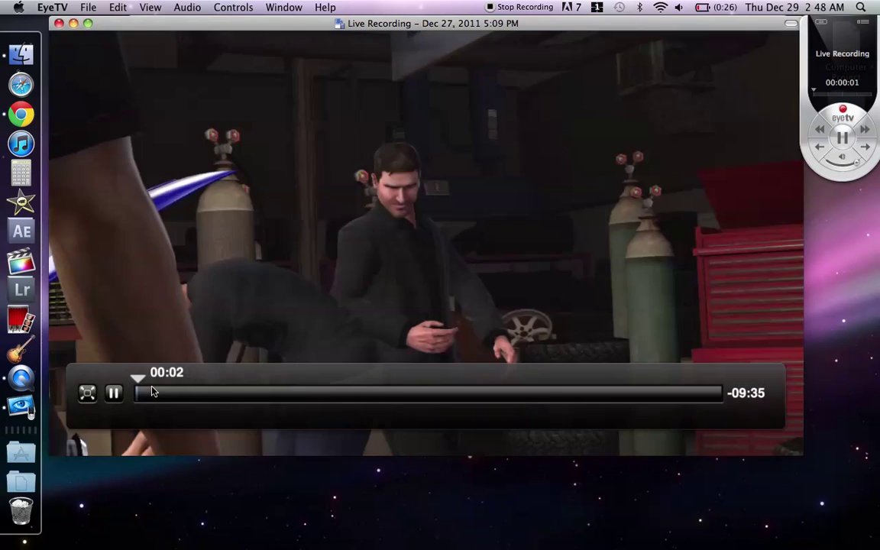
left_click(124, 393)
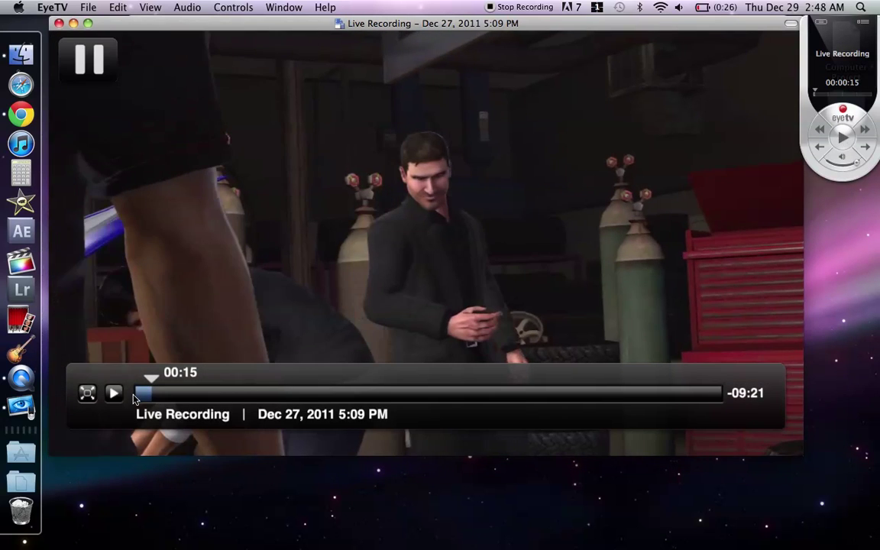
left_click(59, 23)
- Open the 5:09 PM recording for editing and clear all its markers
right_click(436, 167)
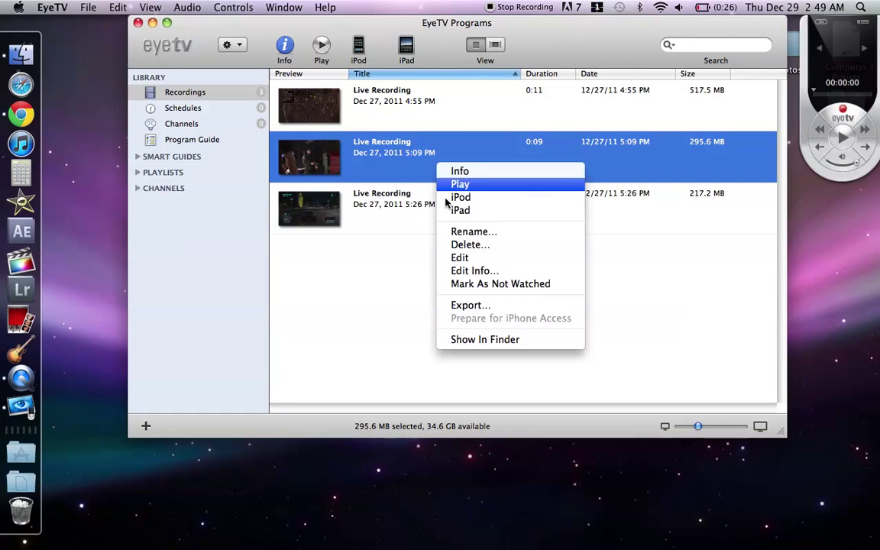
left_click(477, 258)
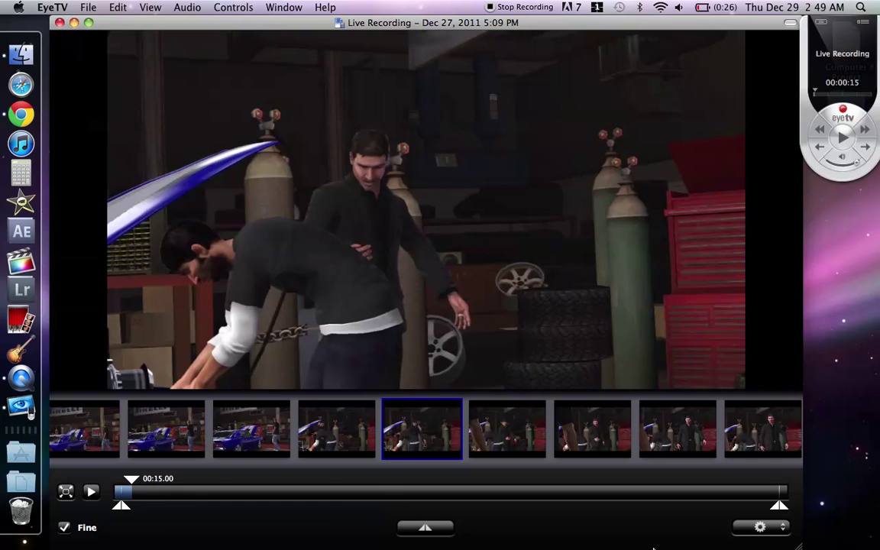
left_click(784, 527)
left_click(761, 496)
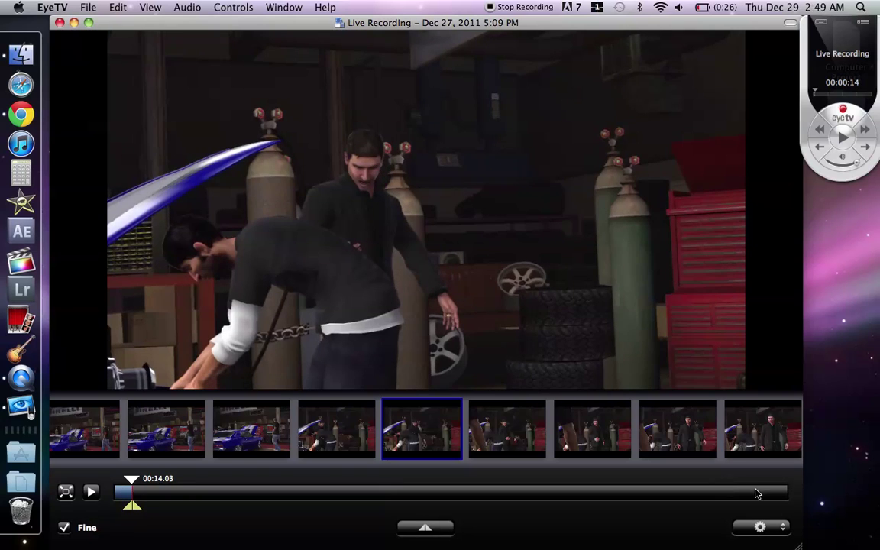
left_click(755, 492)
- Start exporting the marked clip and rename the file to blah.mp4
left_click(756, 528)
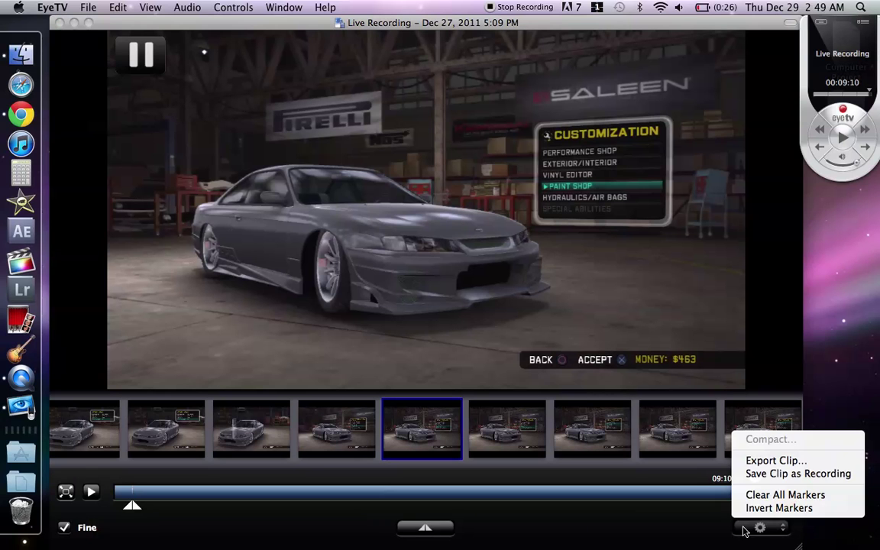
left_click(765, 460)
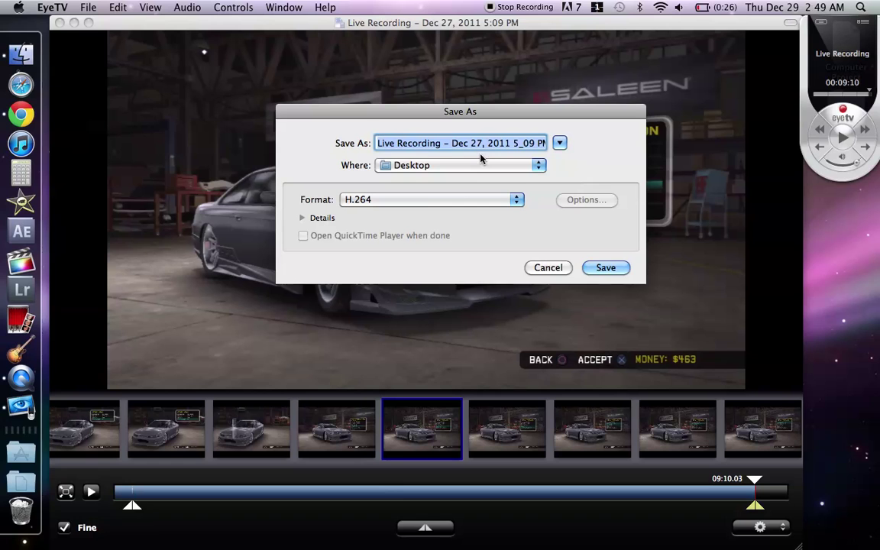
key("BackSpace")
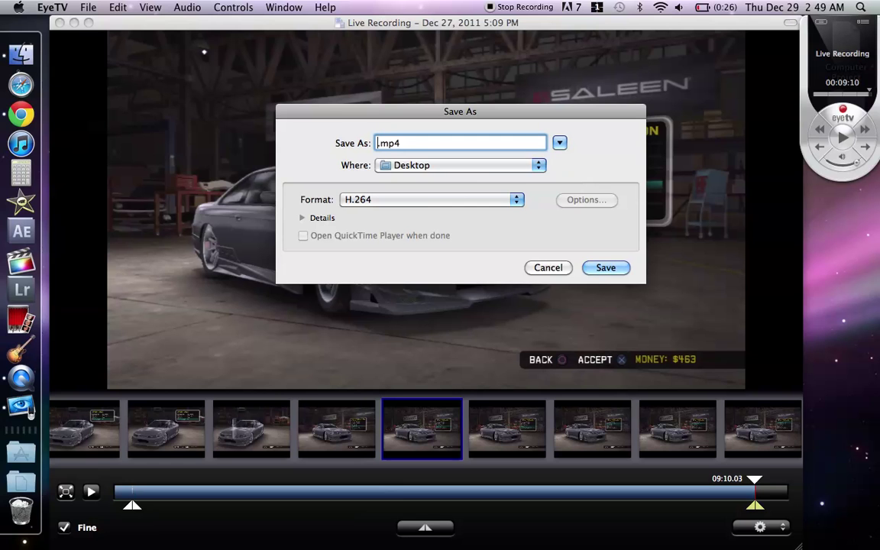
type("blah")
- Cancel the export after viewing save locations, then close the Live Recording window
left_click(534, 165)
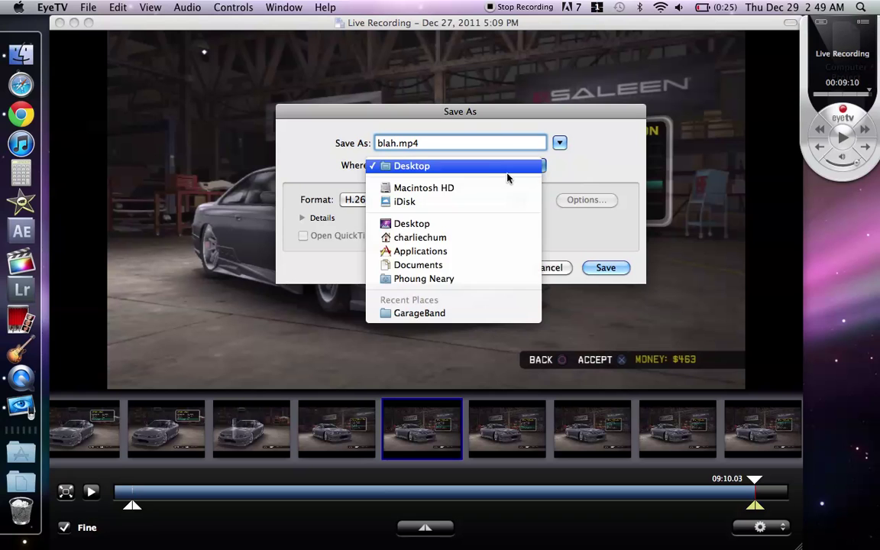
left_click(560, 241)
left_click(551, 267)
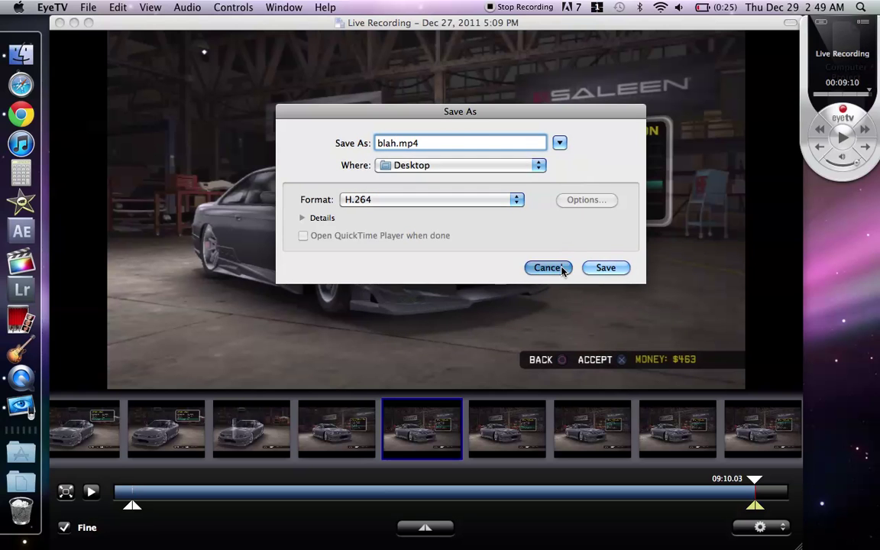
left_click(59, 23)
- Close EyeTV's Programs window and look through iMovie's File and Share menus without choosing
left_click(137, 22)
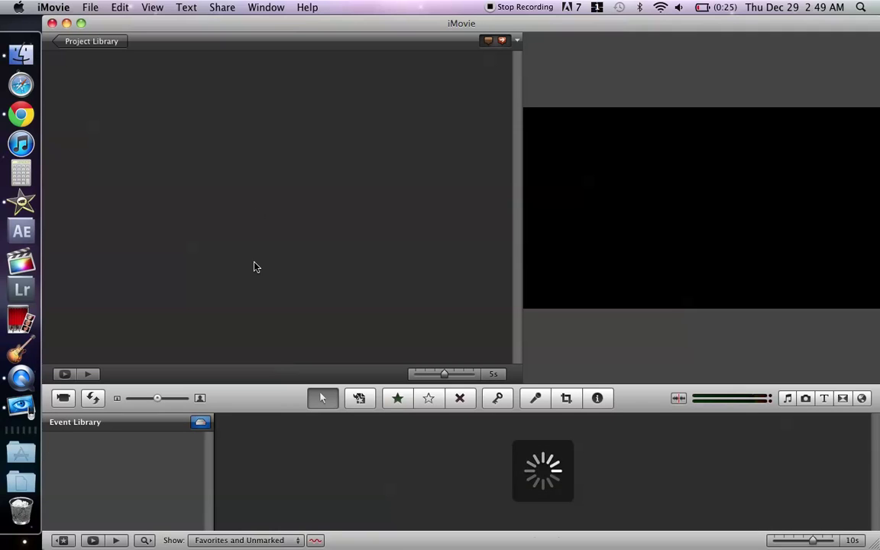
left_click(90, 6)
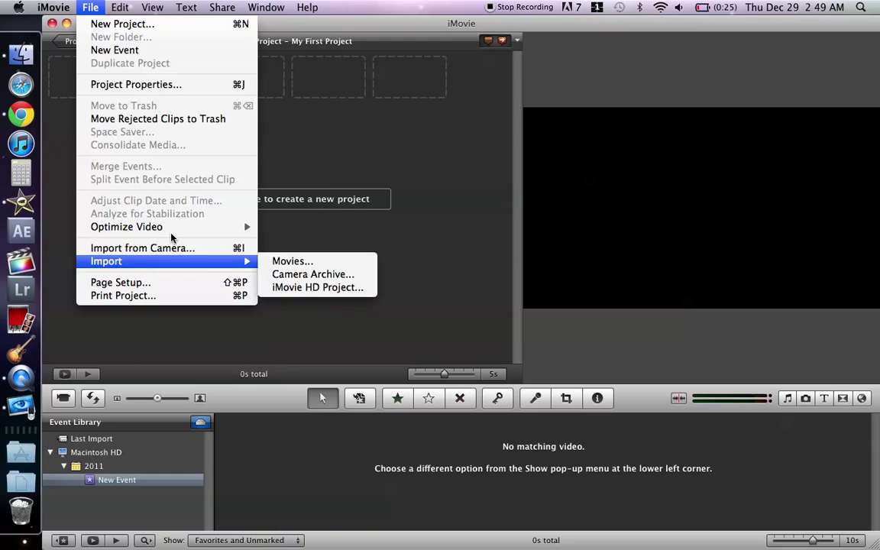
mouse_move(252, 262)
left_click(441, 122)
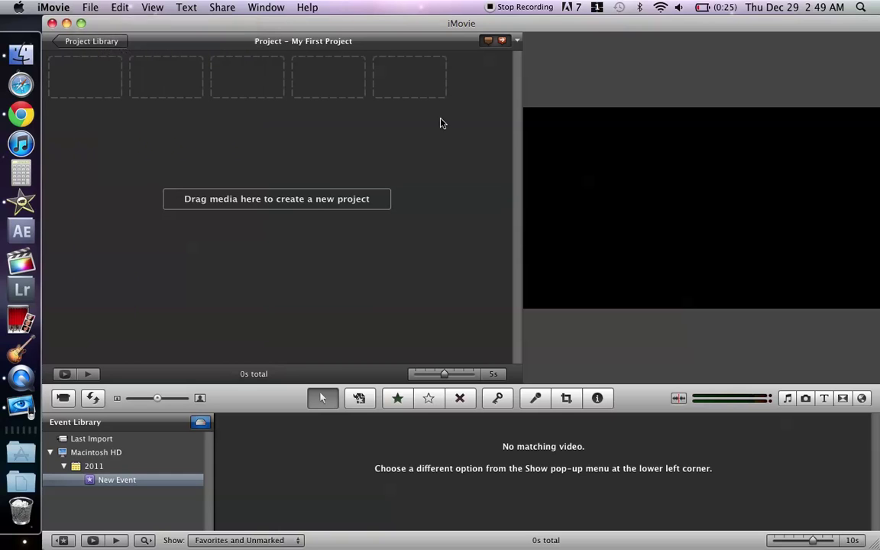
left_click(233, 5)
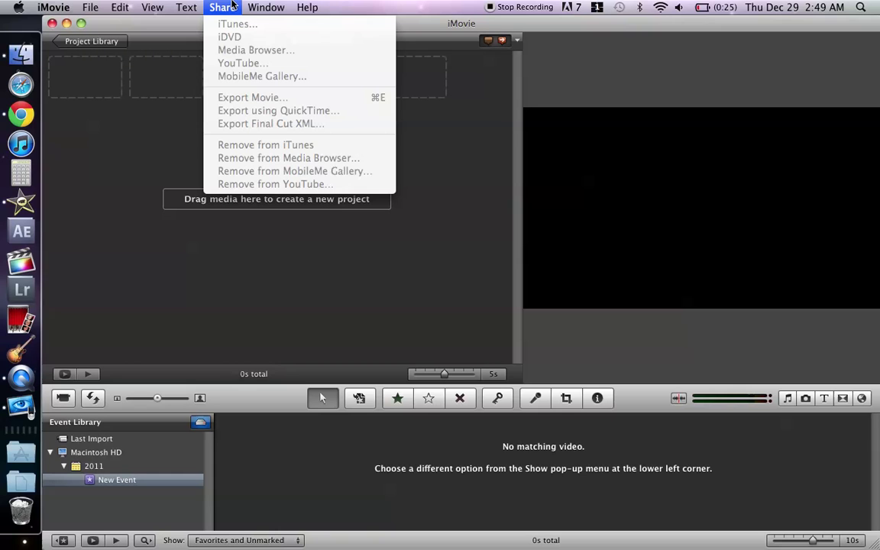
left_click(292, 104)
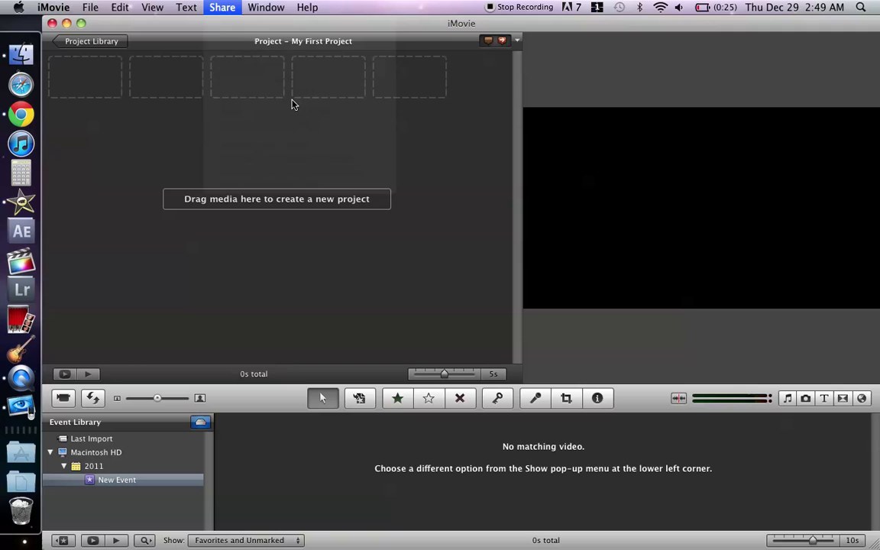
- Choose File > Import > Movies… in iMovie
left_click(97, 5)
mouse_move(193, 261)
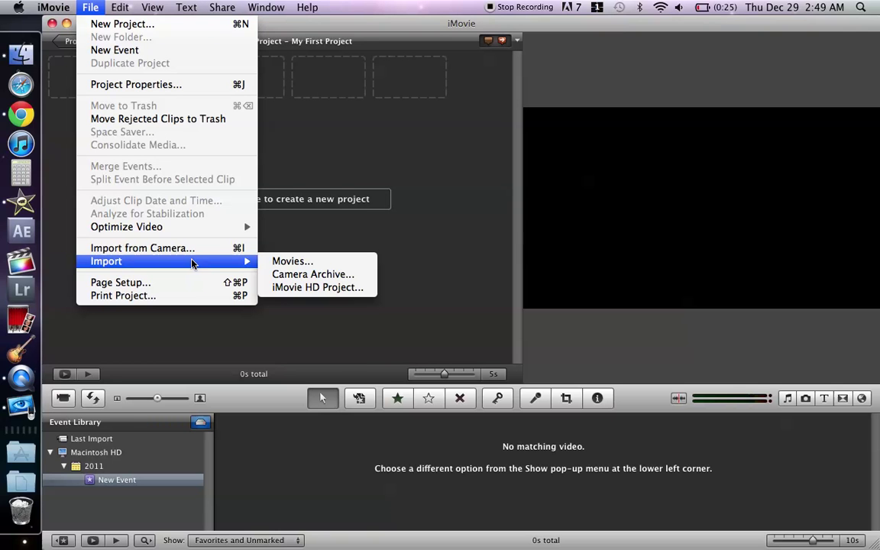
left_click(296, 261)
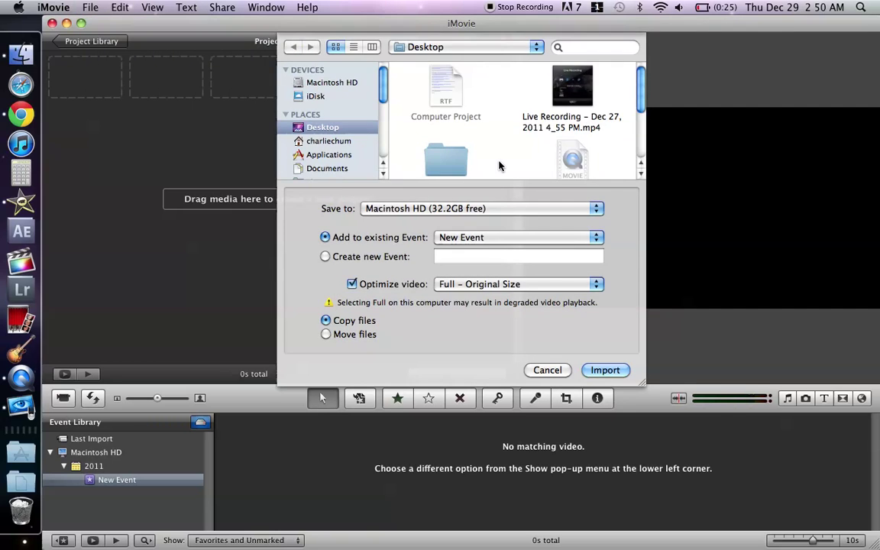
- Import bored.mov from the Vids folder into the New Event
scroll(519, 137, "down", 1)
scroll(527, 143, "down", 1)
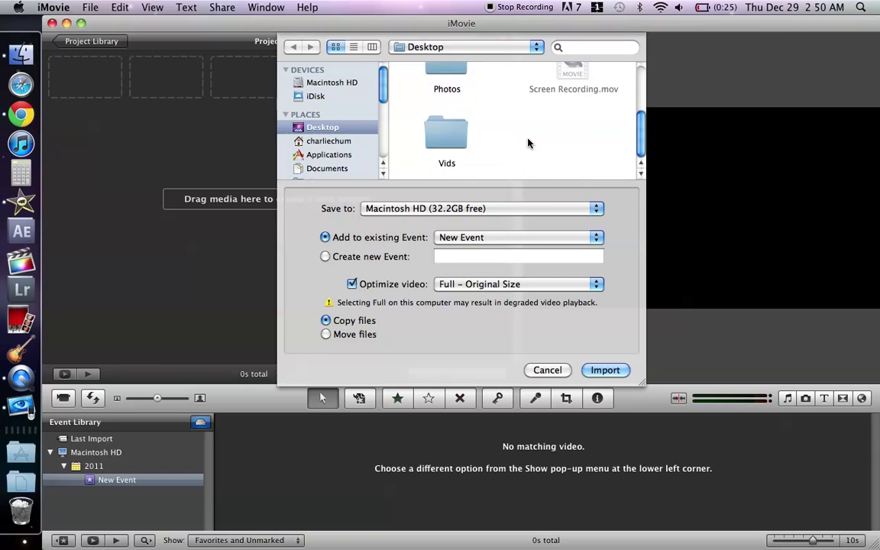
double_click(432, 142)
scroll(427, 138, "down", 2)
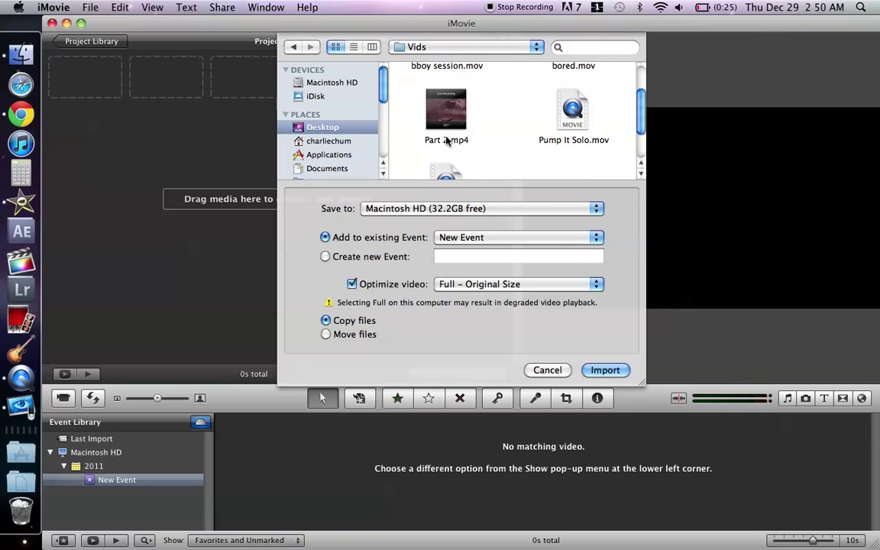
scroll(458, 136, "up", 1)
left_click(569, 80)
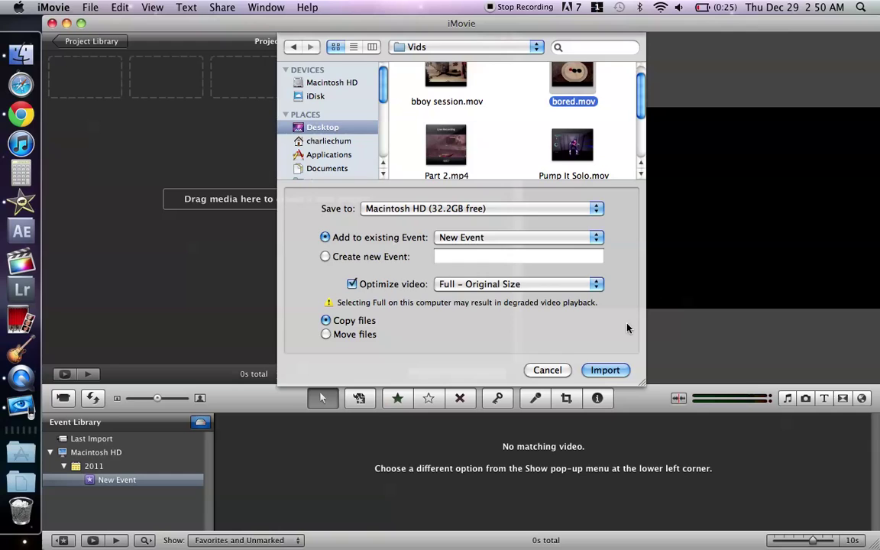
left_click(595, 370)
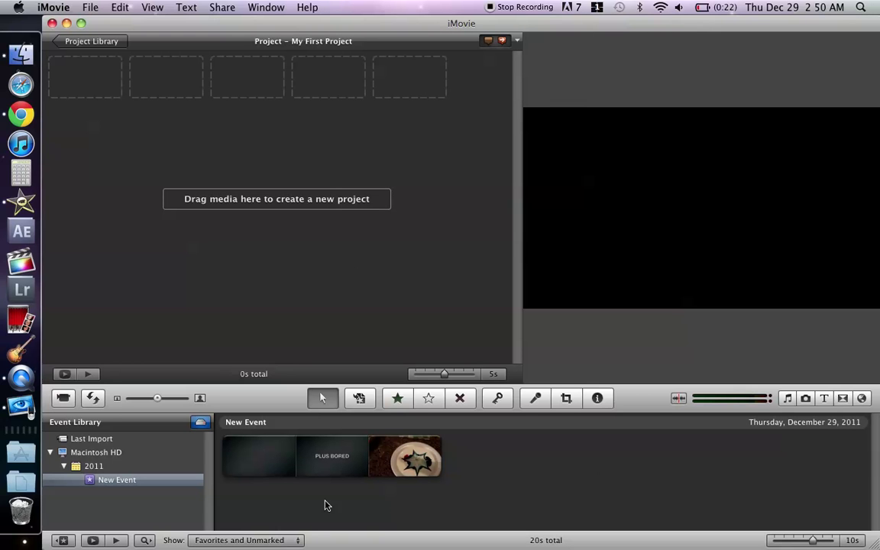
- Select and play 4-second stretches of the clip, including the PLUS BORED part
left_click(322, 456)
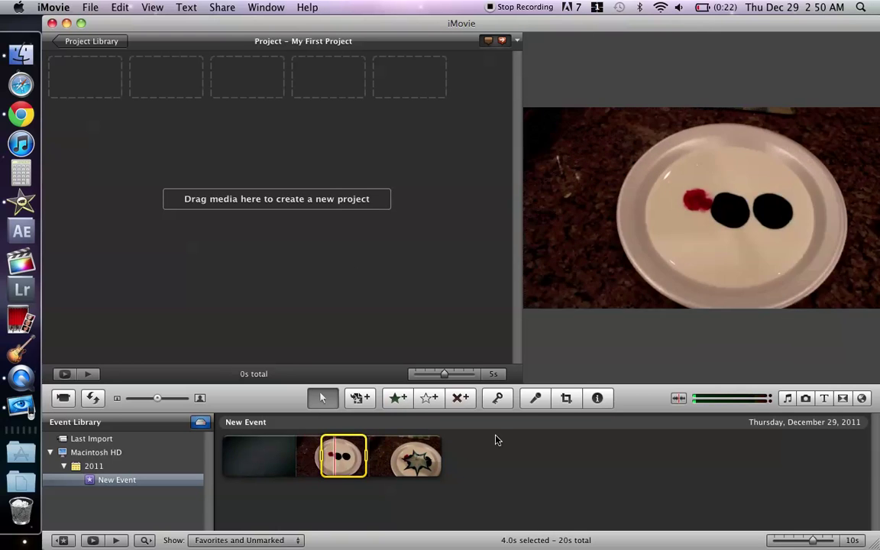
left_click(228, 458)
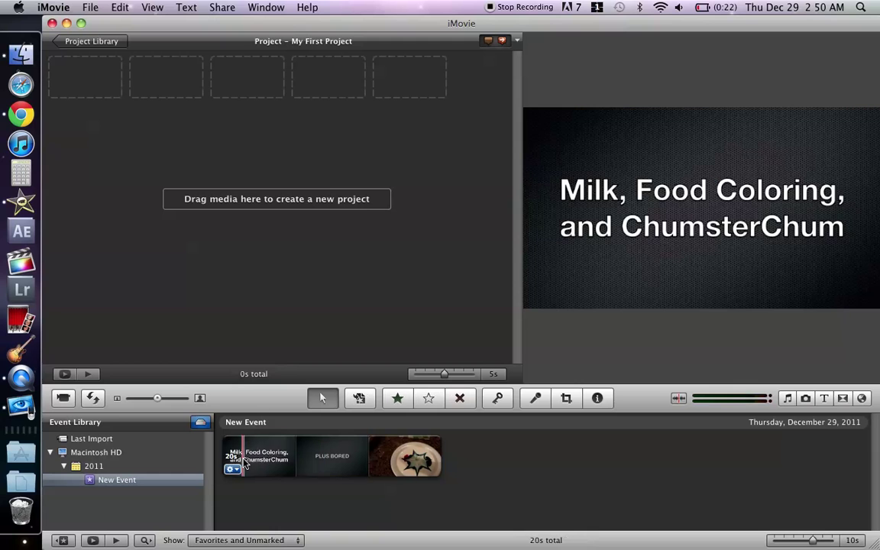
left_click(227, 458)
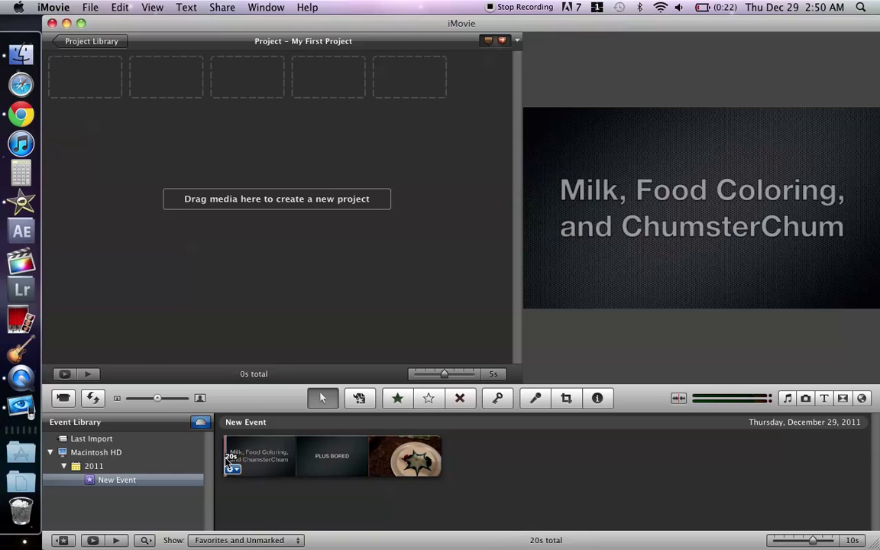
left_click(282, 456)
key("space")
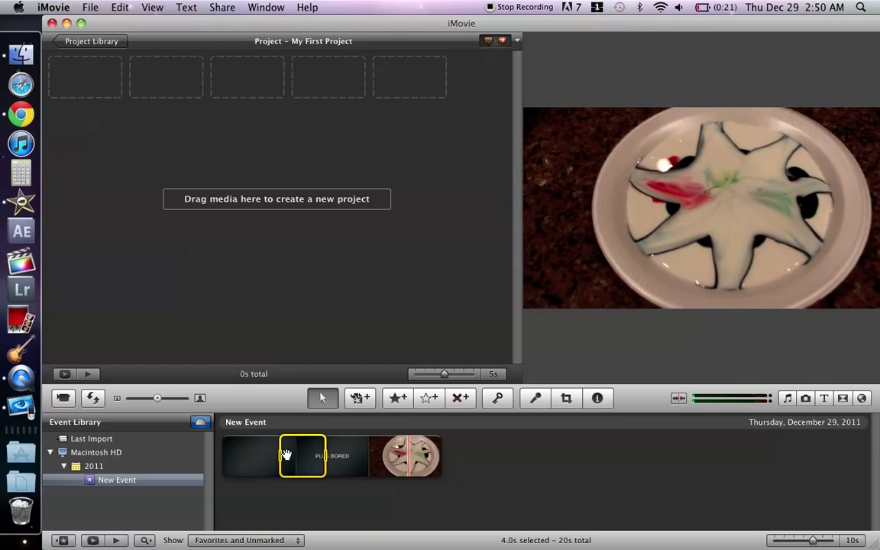
- Open the whole clip's 20s details and add it to My First Project
left_click(222, 7)
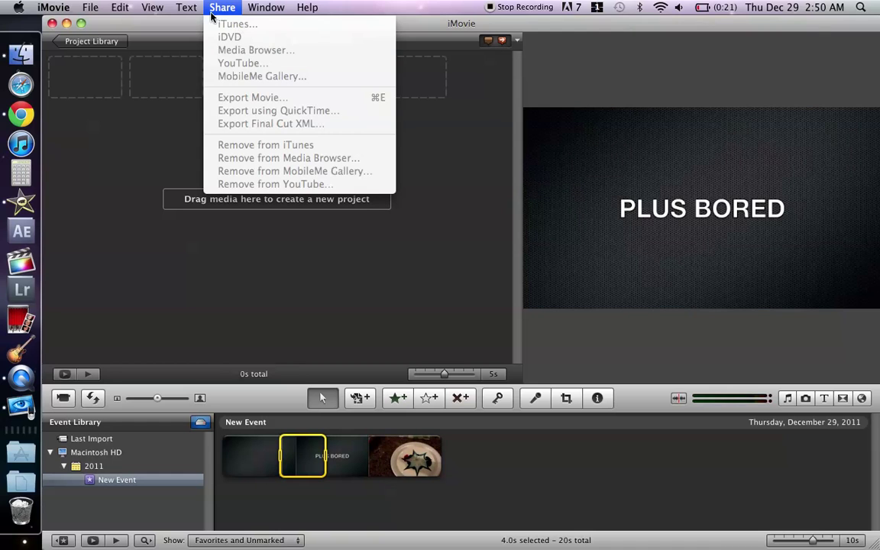
left_click(218, 8)
double_click(382, 461)
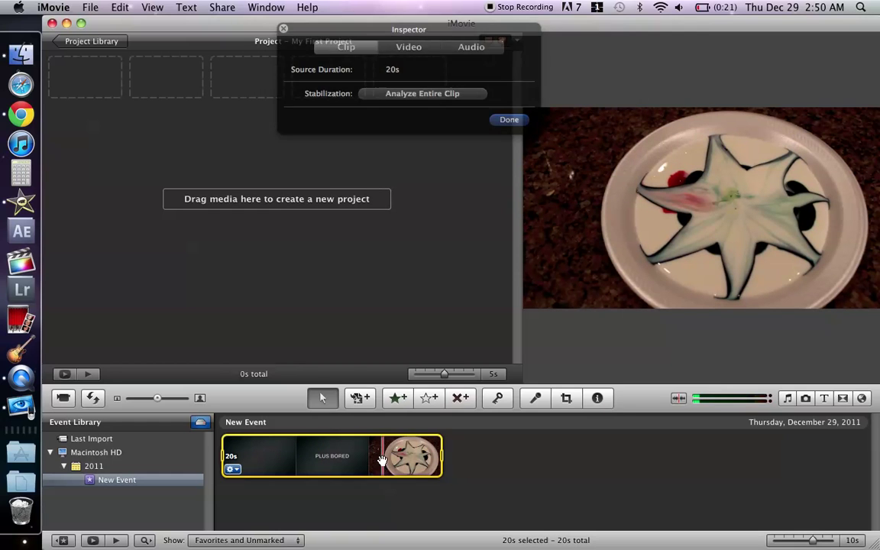
left_click_drag(381, 461, 279, 190)
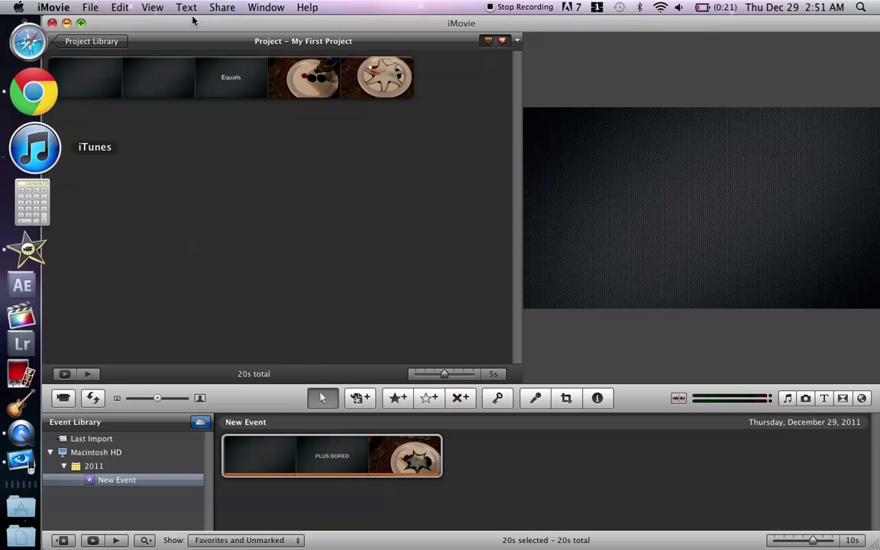
- Bring up Export using QuickTime… for My First Project.mov, saving to the Desktop
left_click(220, 7)
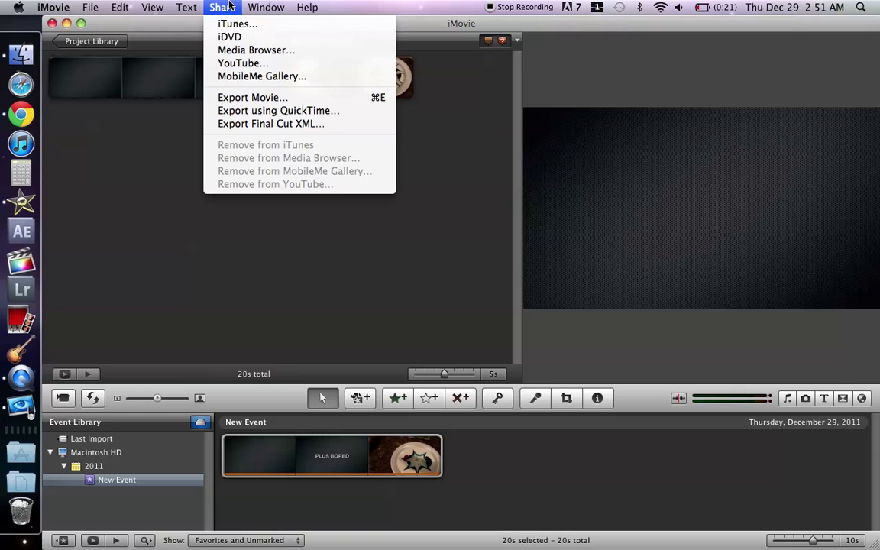
left_click(290, 111)
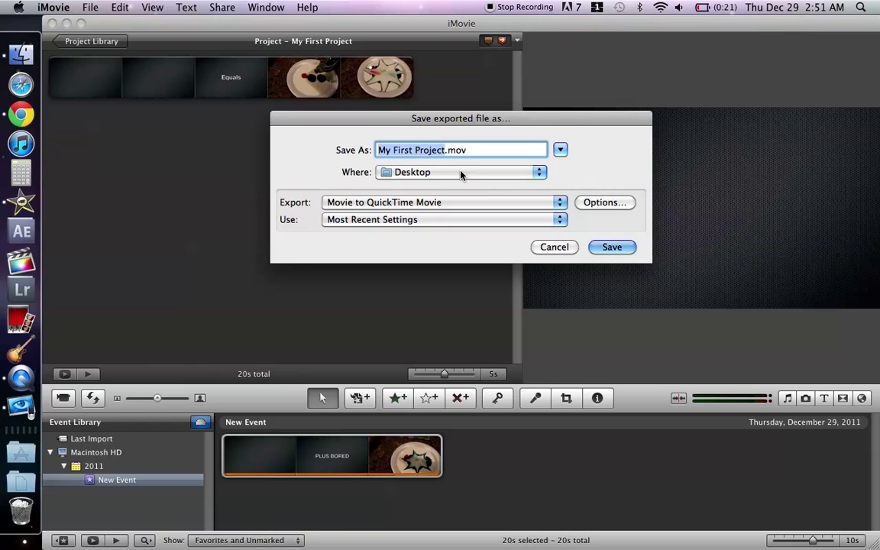
- Confirm the movie export options use H.264 Best quality compression at 1280×720 size
left_click(604, 203)
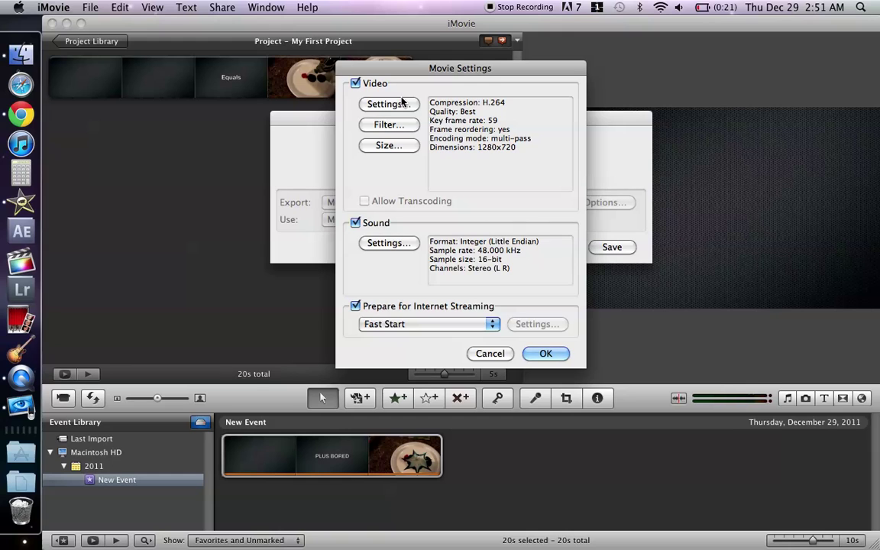
left_click(400, 103)
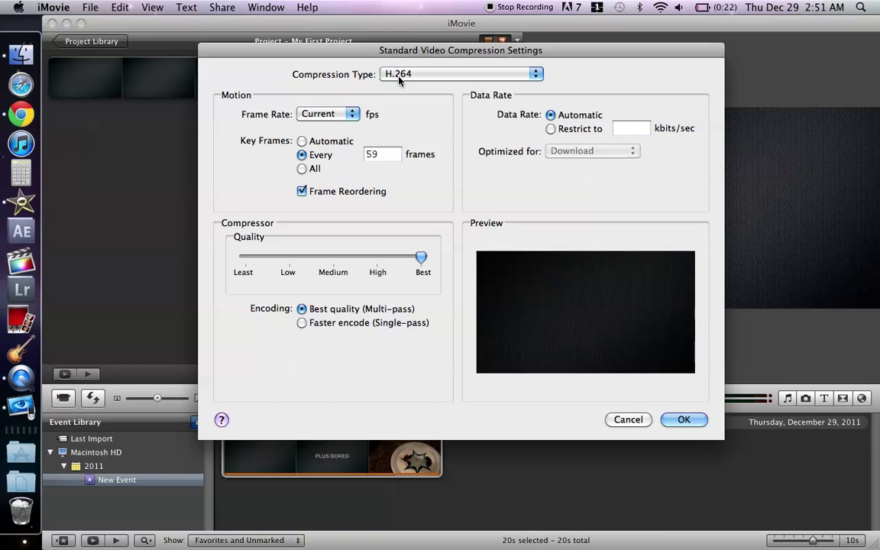
left_click(683, 421)
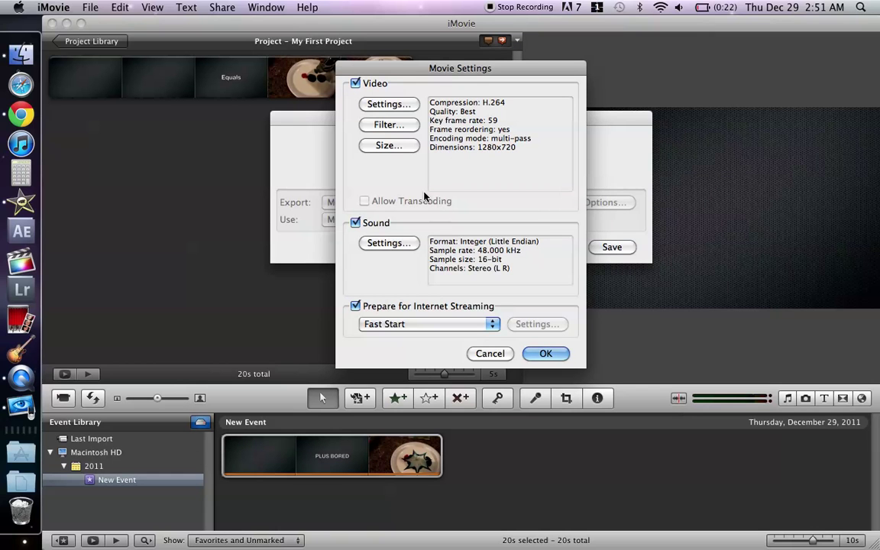
left_click(402, 146)
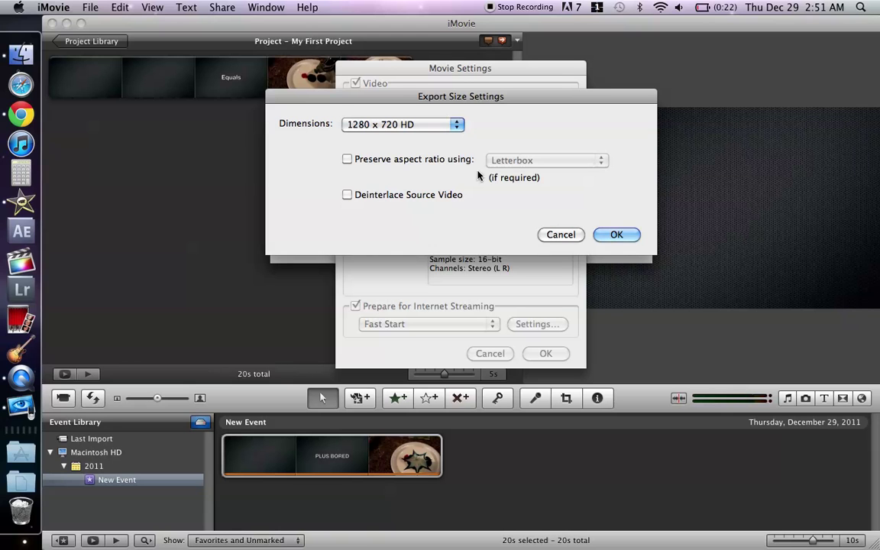
left_click(615, 235)
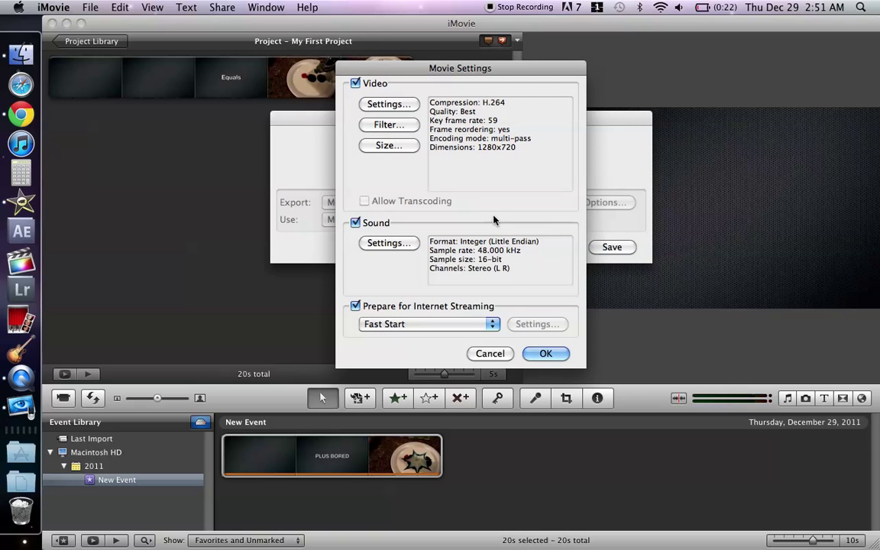
- Leave the video filters empty, accept the export options, and cancel saving the exported file
left_click(393, 125)
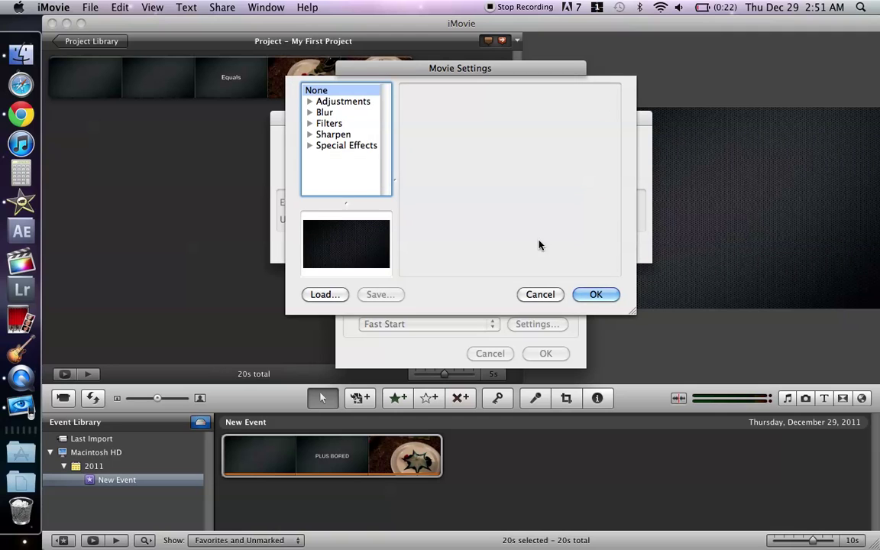
left_click(556, 294)
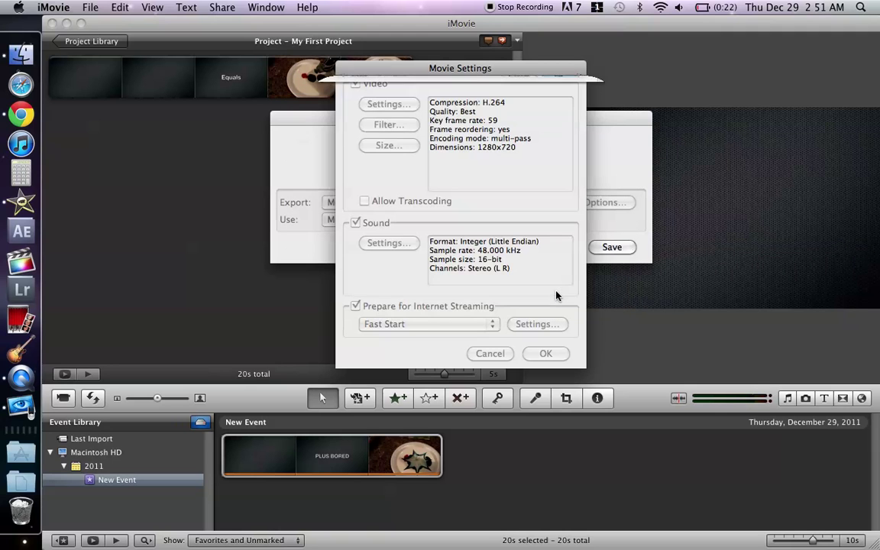
left_click(547, 355)
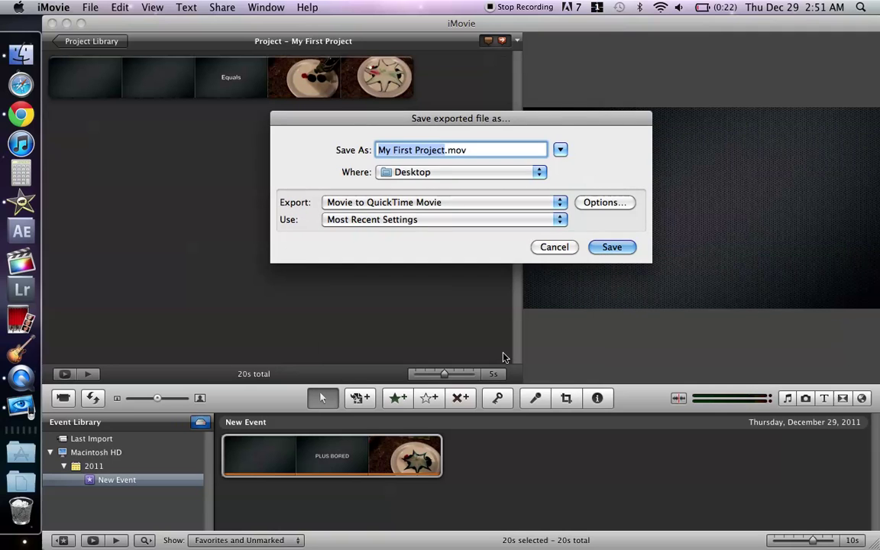
left_click(547, 246)
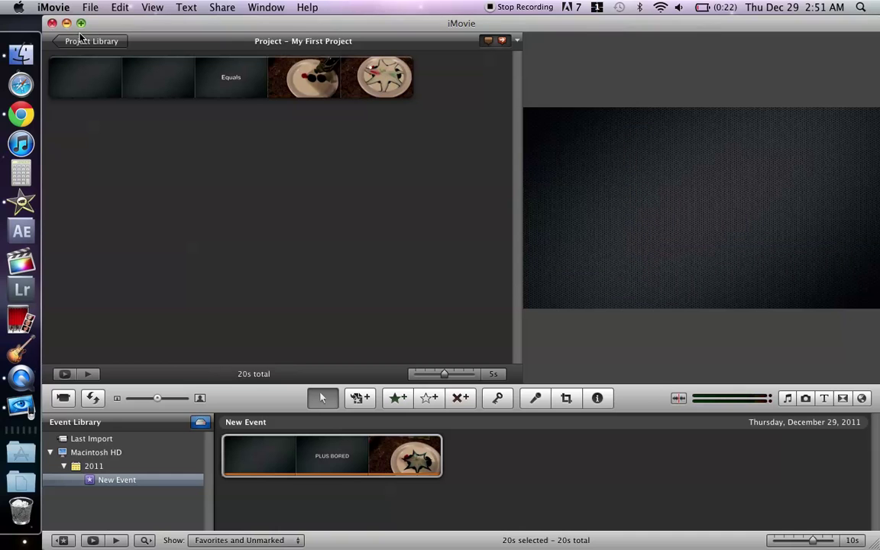
- Close iMovie, move the recorded mp4 icon on the desktop, and switch to Chrome
left_click(51, 24)
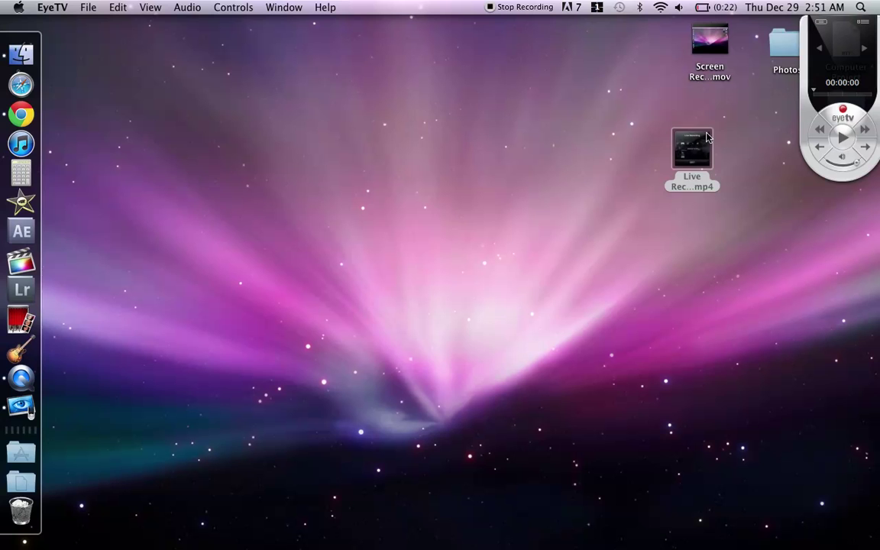
left_click_drag(706, 137, 377, 120)
left_click(31, 115)
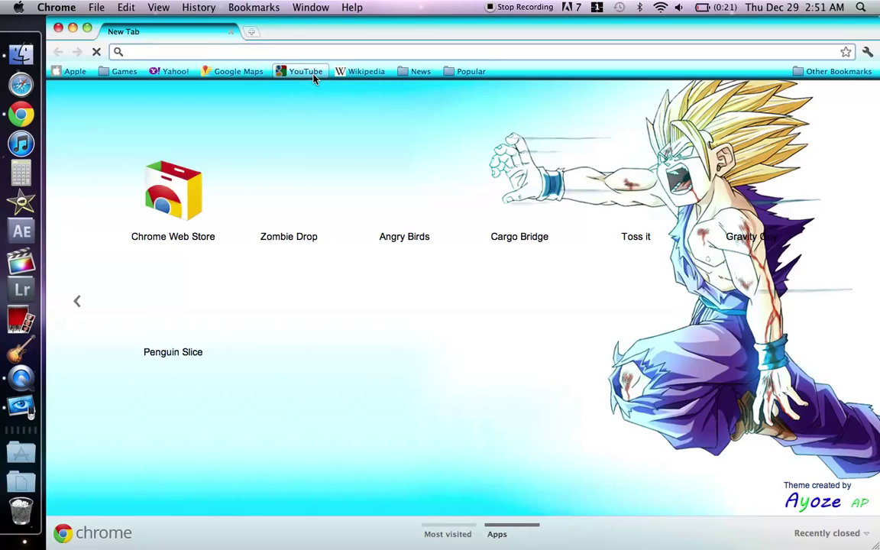
- Open the HD PVR Gaming Edition Quality Test video from YouTube's Video Manager uploads
left_click(313, 71)
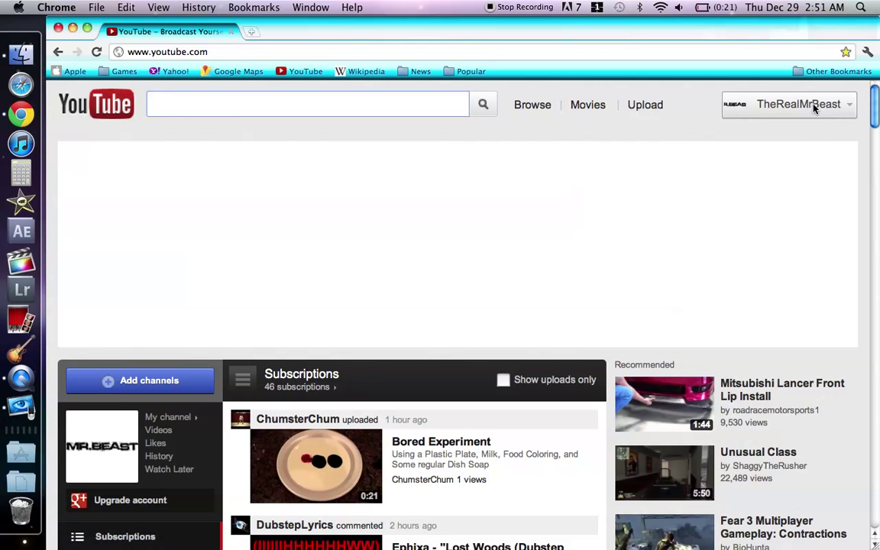
left_click(812, 107)
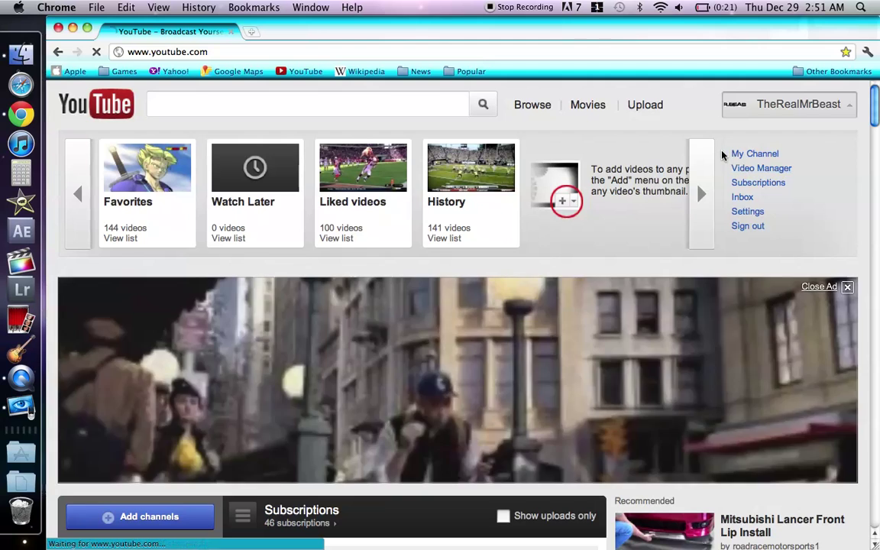
left_click(755, 167)
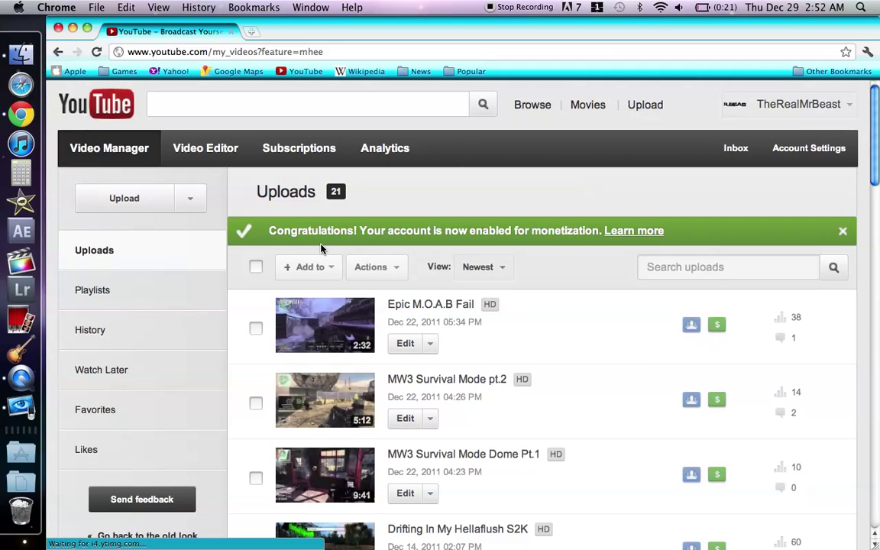
scroll(321, 248, "down", 10)
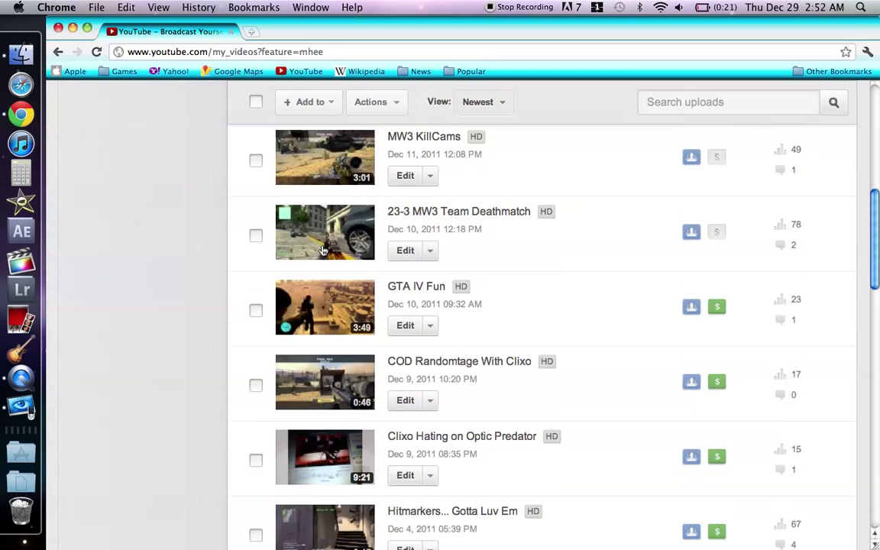
scroll(321, 250, "down", 10)
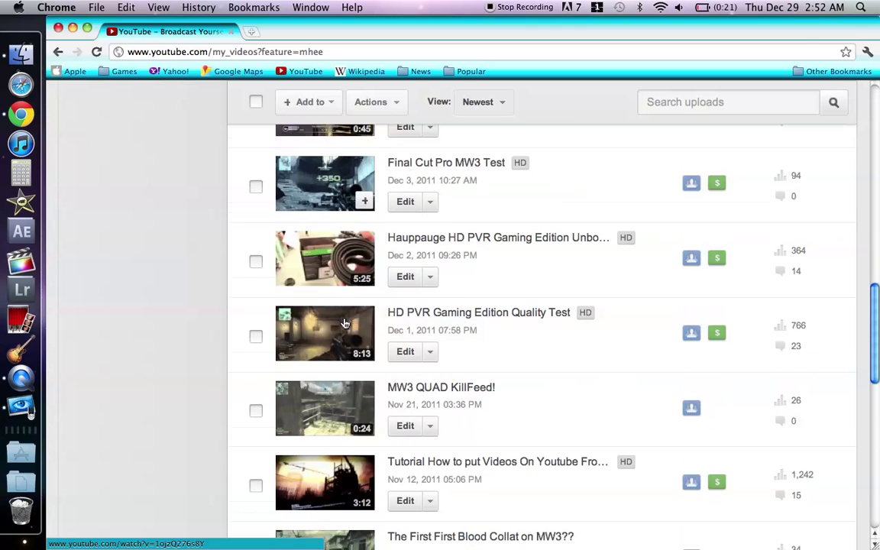
left_click(344, 324)
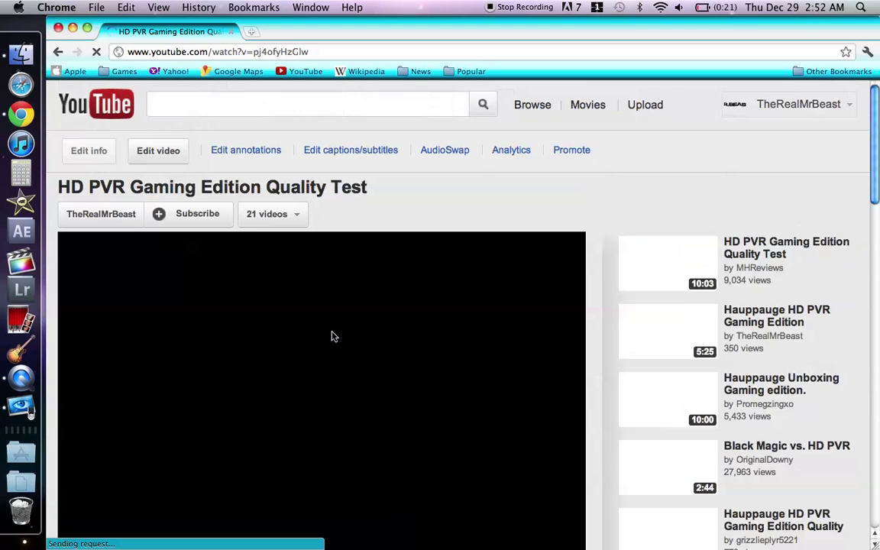
- Scroll through the video's watch page, then head back to the YouTube home page
scroll(340, 321, "down", 3)
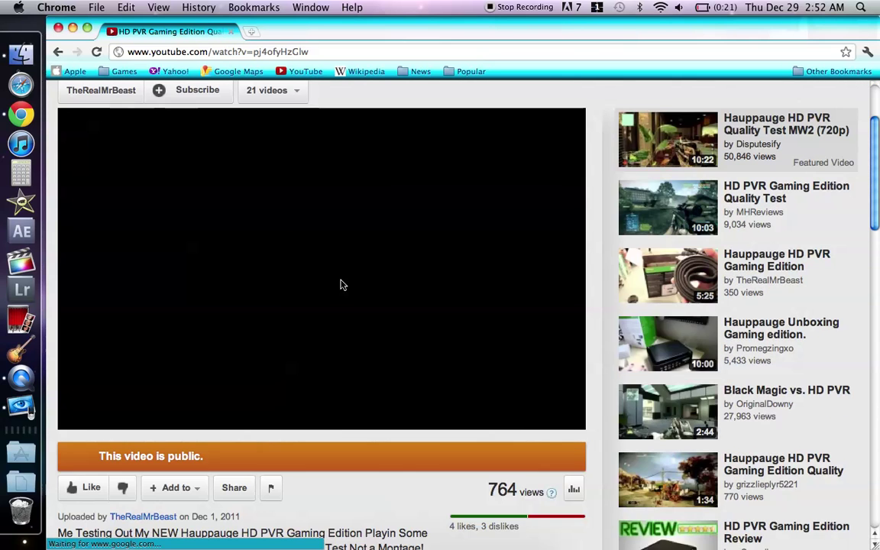
scroll(340, 259, "down", 5)
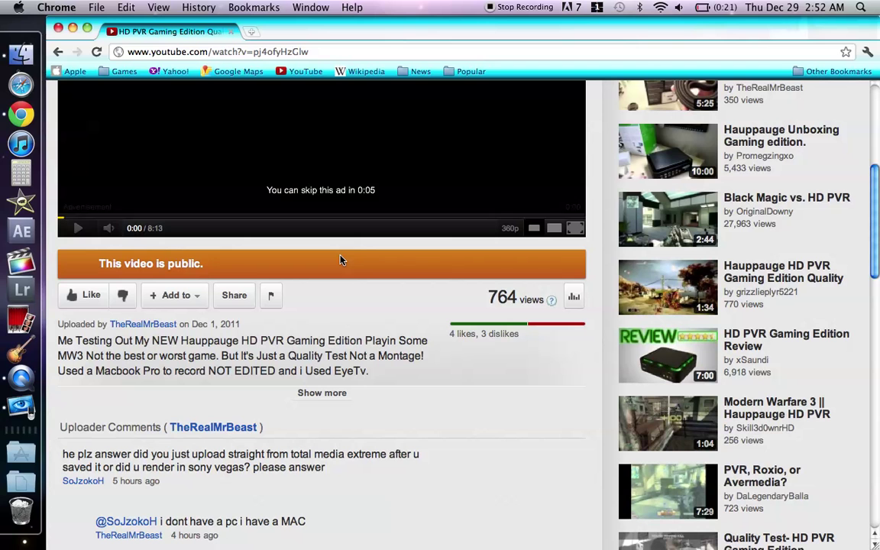
scroll(341, 260, "up", 8)
scroll(342, 279, "down", 10)
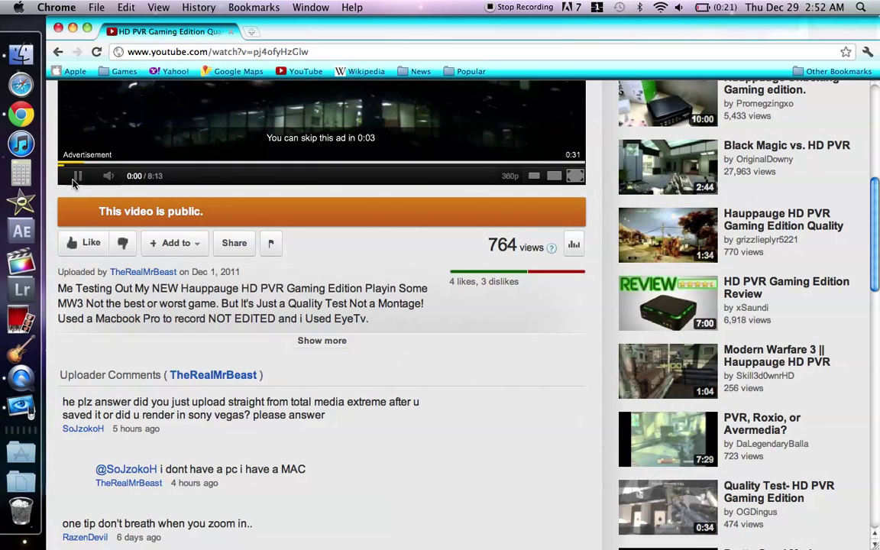
scroll(466, 229, "up", 10)
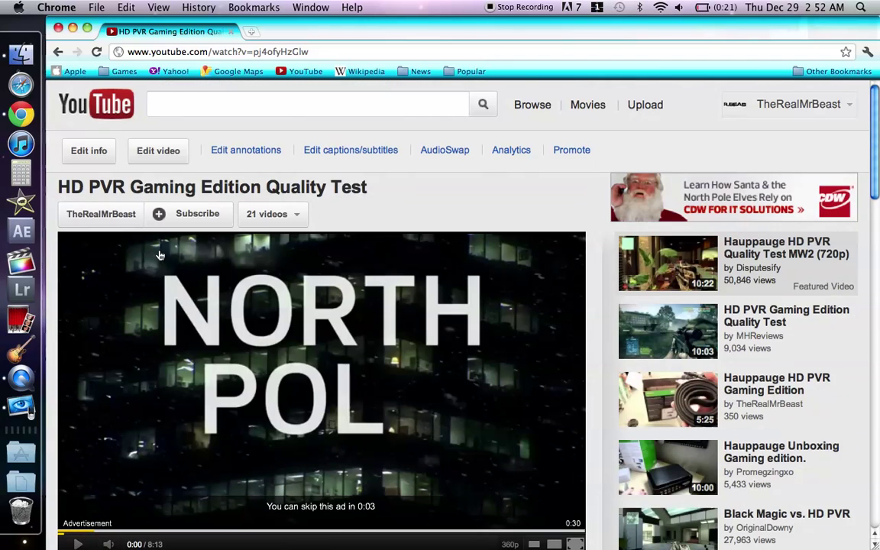
left_click(122, 103)
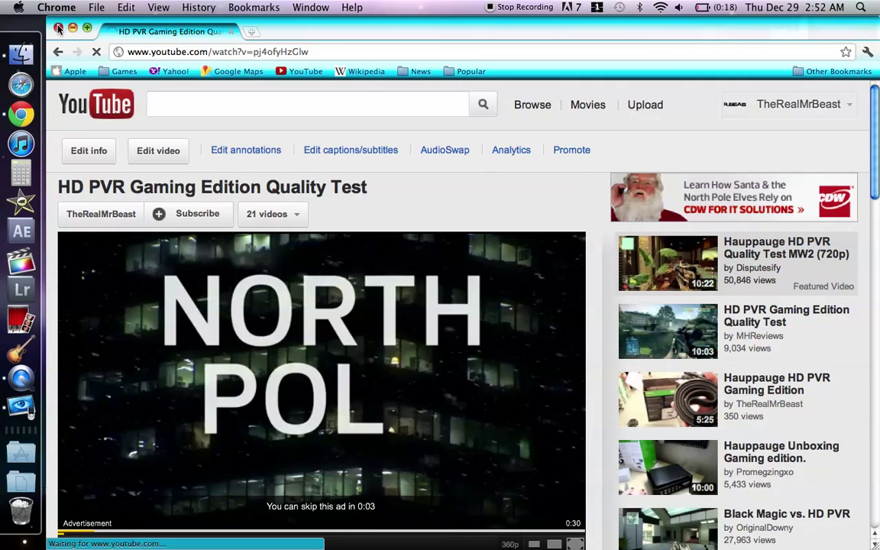